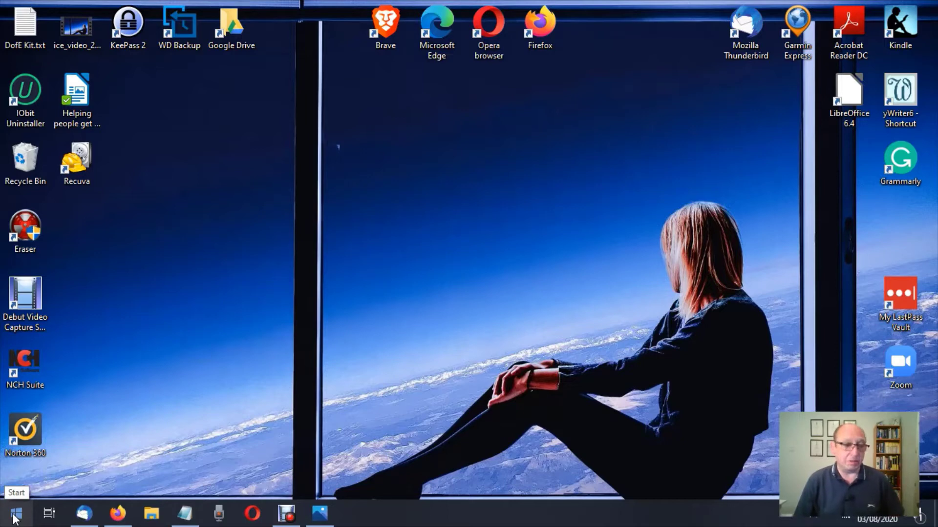
Launch the Windows Settings app from the Start menu.
left_click(15, 518)
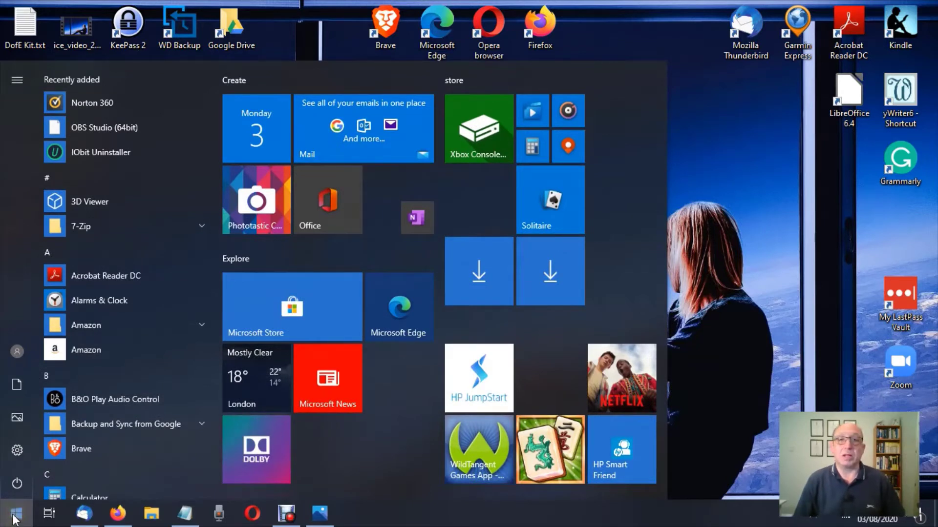
left_click(18, 449)
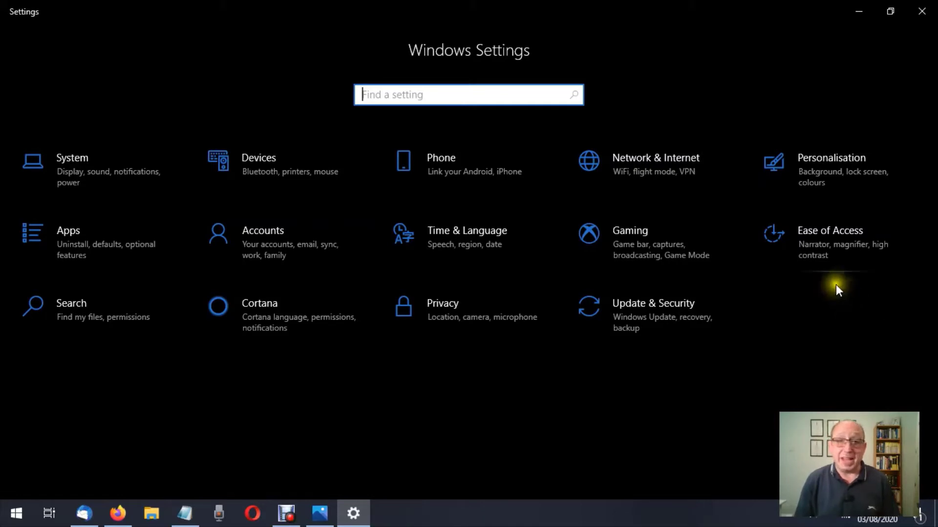
Go to Ease of Access and show the Closed captions page under Hearing.
left_click(823, 245)
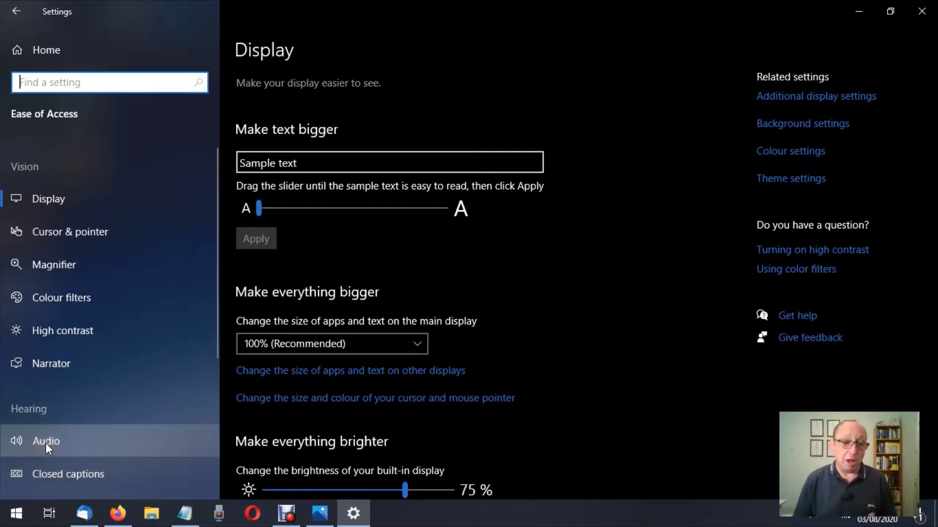
left_click(51, 485)
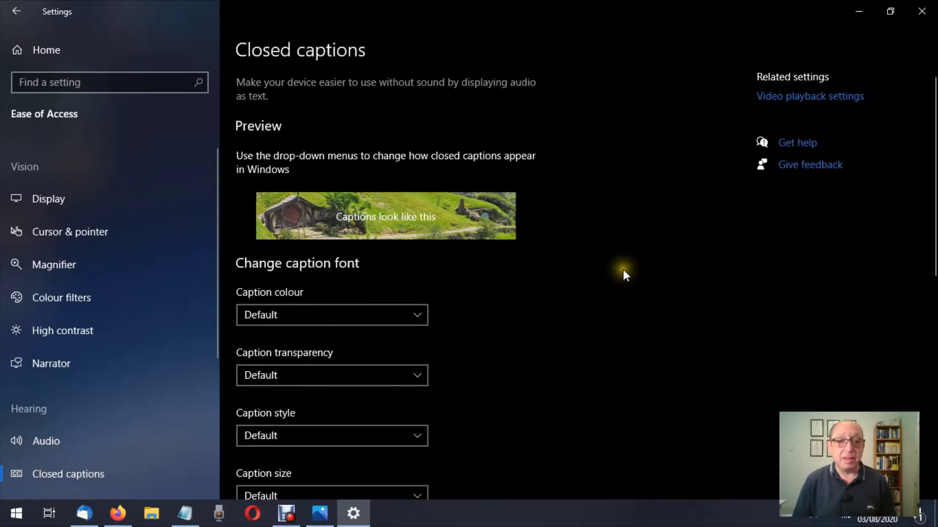
scroll(622, 273, "down", 2)
scroll(622, 273, "up", 2)
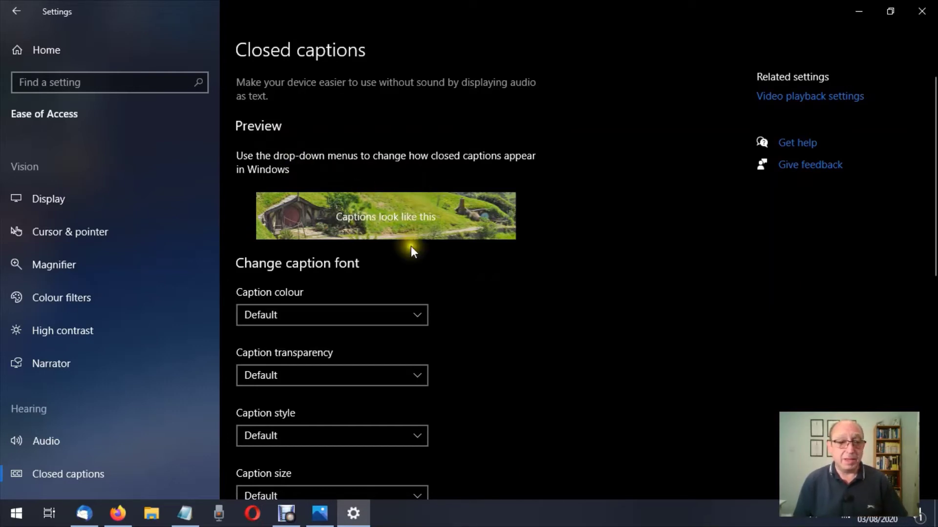
Set the caption colour to Black, then change it to Yellow.
left_click(415, 319)
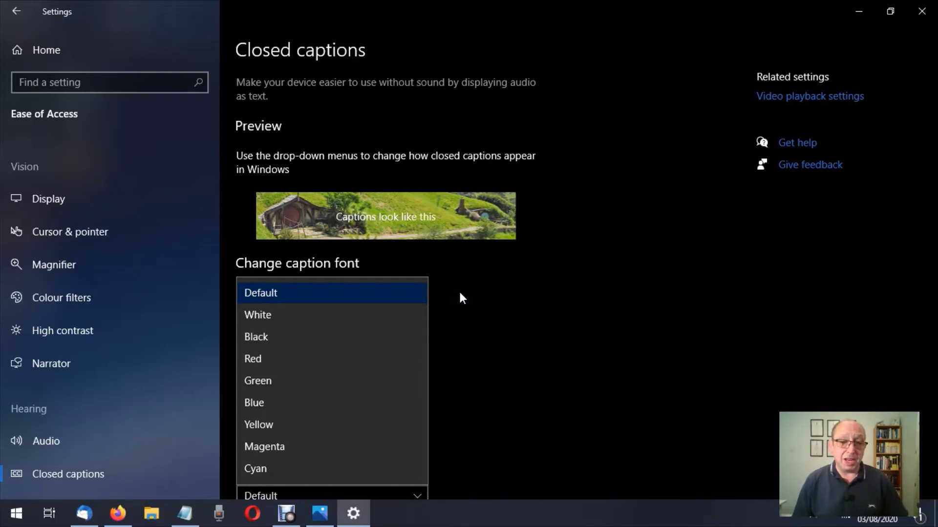
left_click(305, 341)
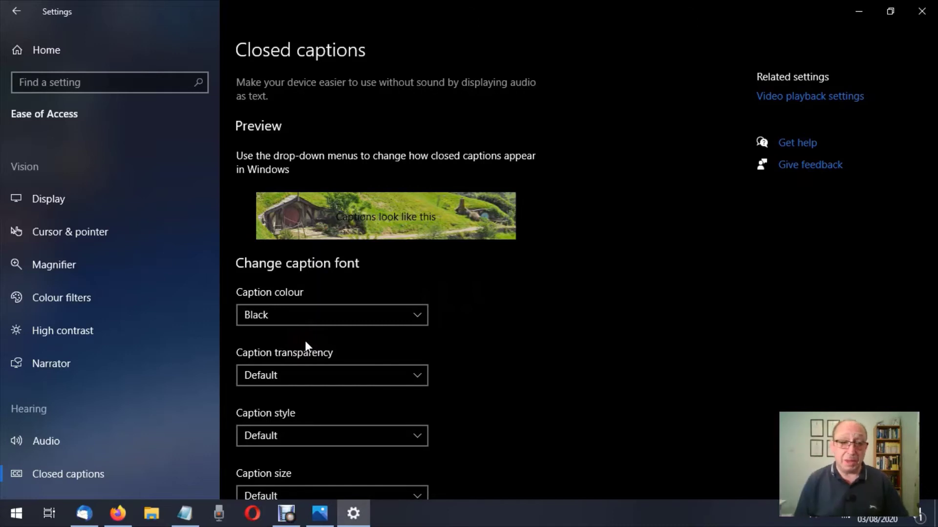
left_click(412, 316)
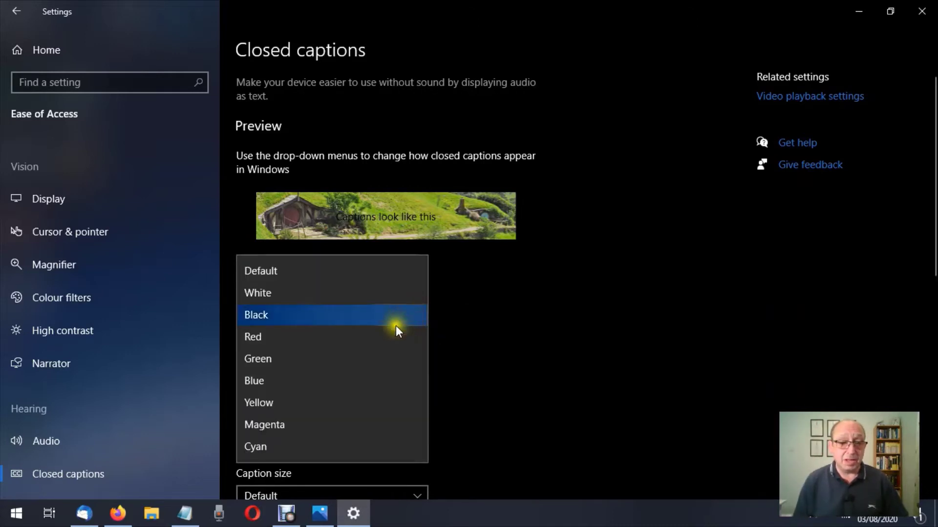
left_click(315, 406)
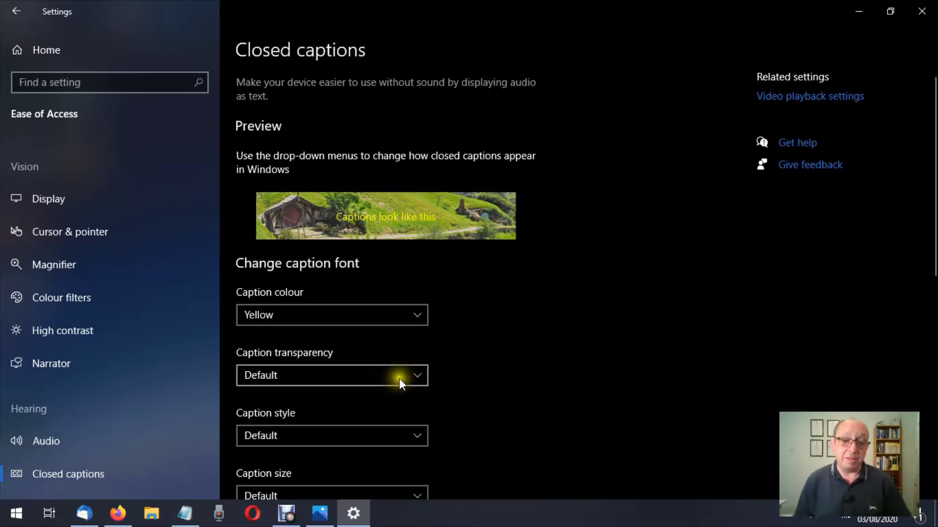
left_click(415, 375)
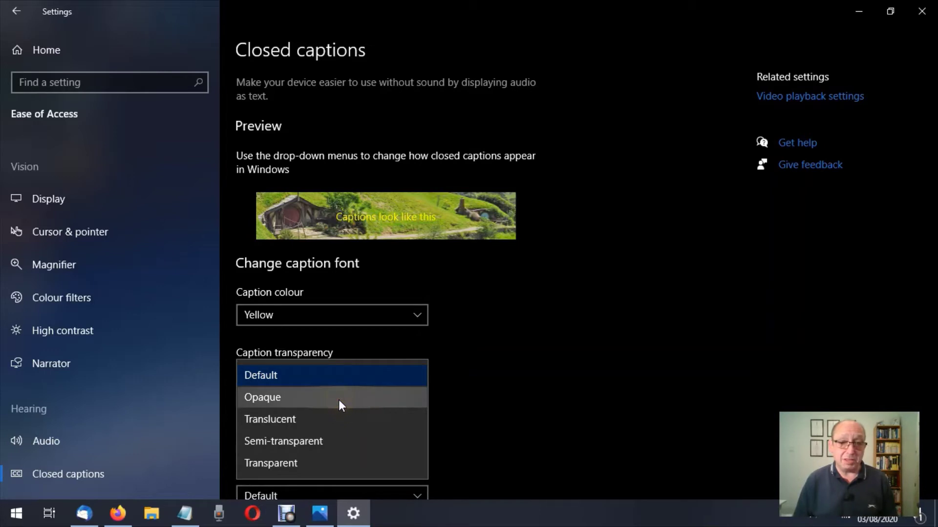
left_click(272, 399)
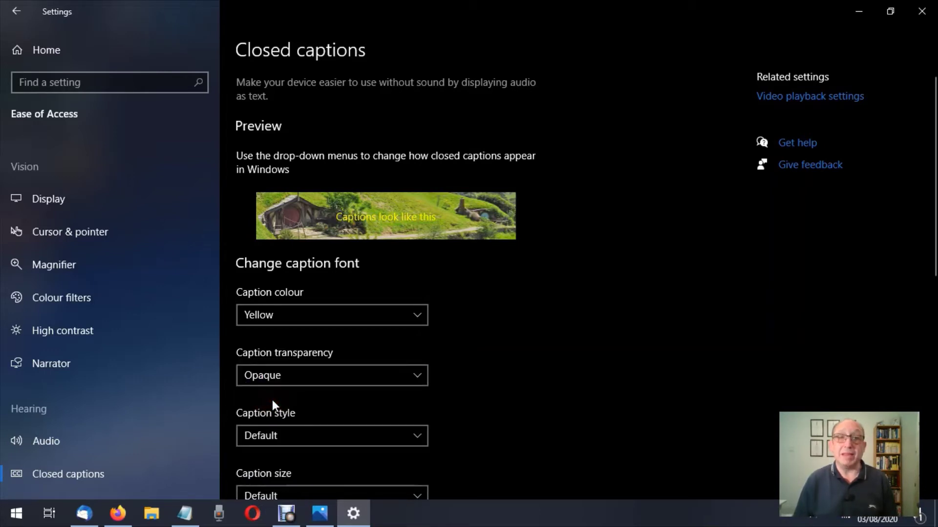
left_click(402, 375)
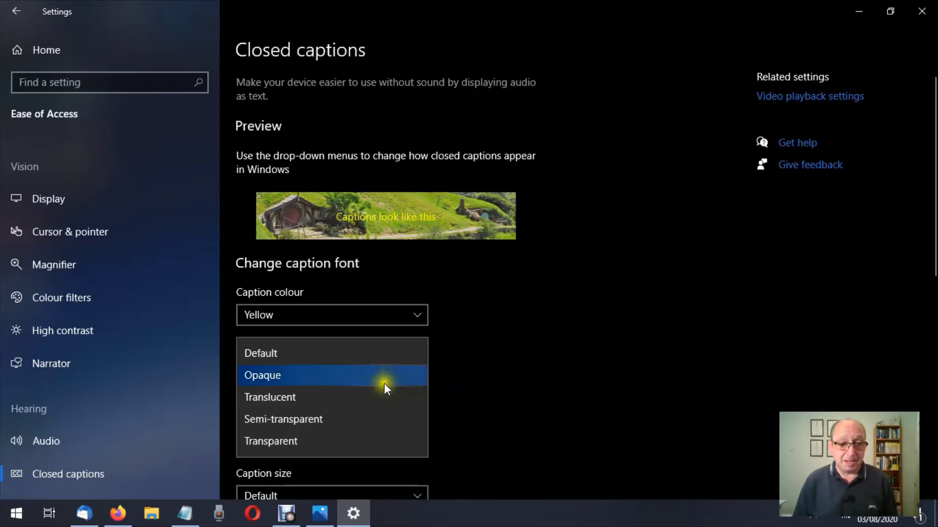
left_click(363, 396)
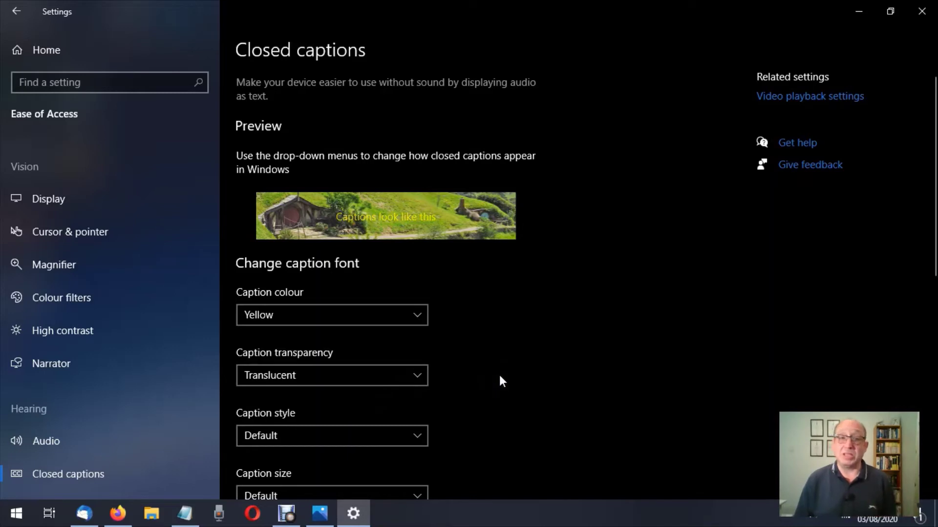
left_click(421, 379)
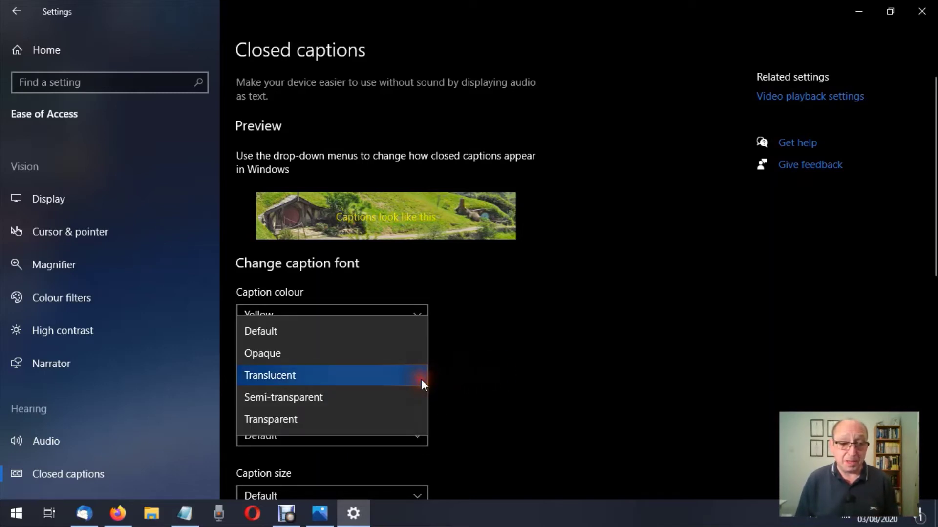
left_click(395, 397)
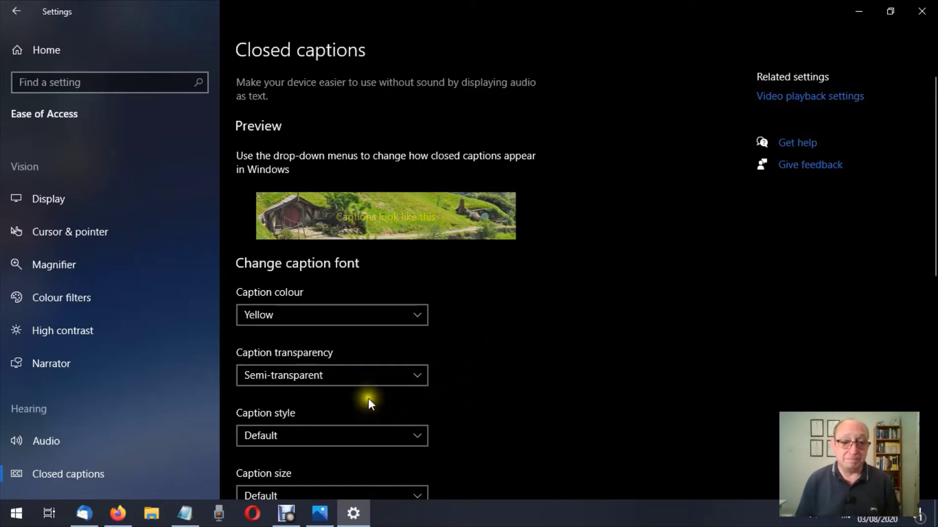
left_click(419, 375)
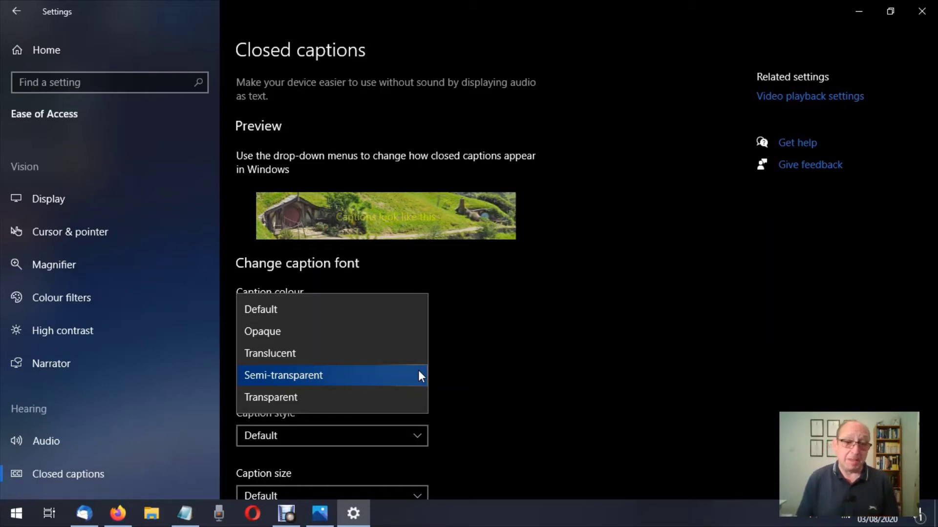
left_click(416, 382)
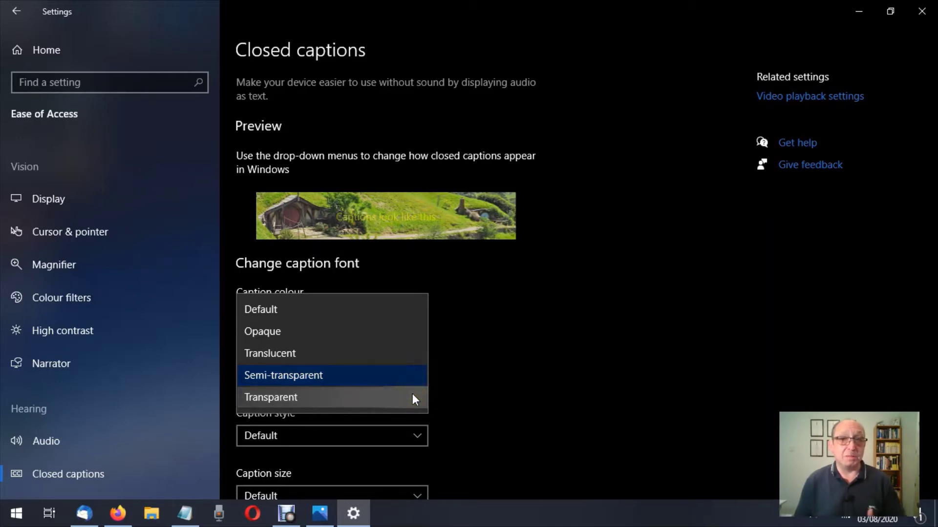
left_click(412, 398)
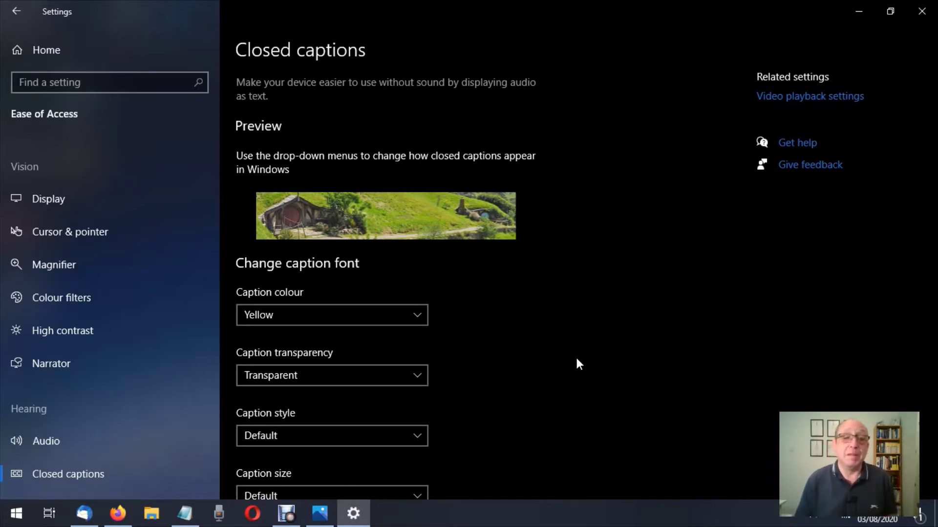
left_click(416, 376)
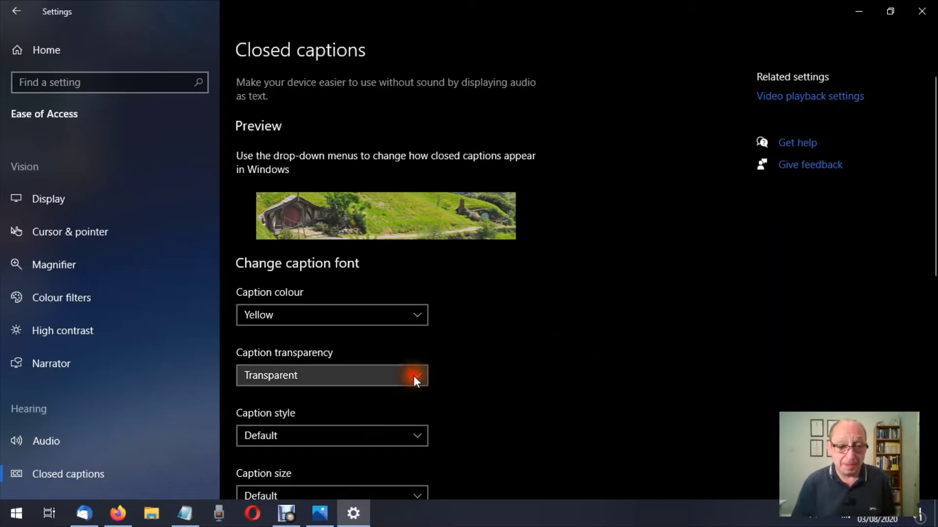
left_click(360, 290)
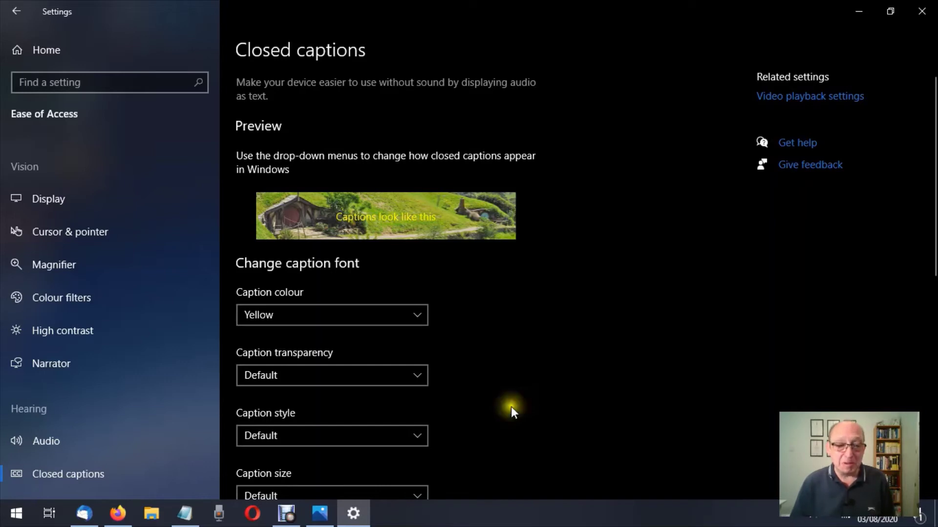
Preview caption styles Mono serif, Proportional serif, Mono sans serif, Proportional sans serif and Casual.
left_click(421, 436)
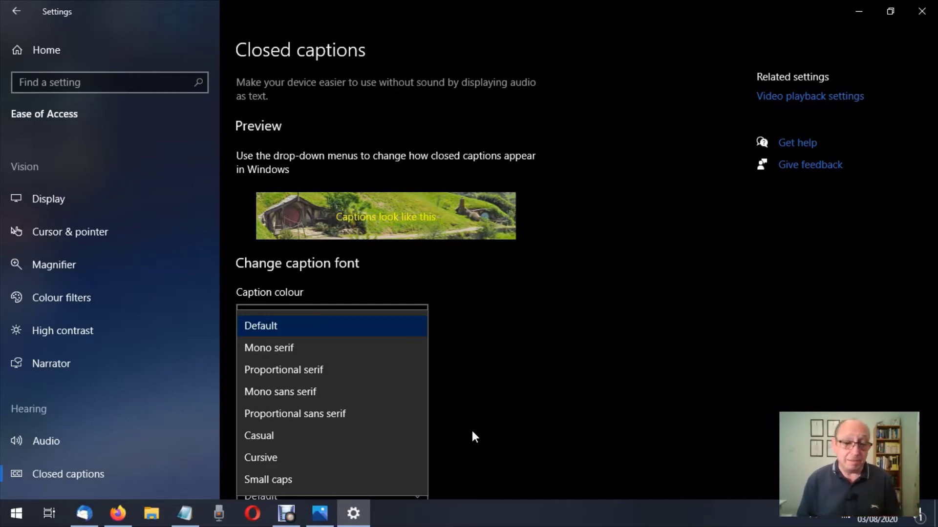
left_click(347, 344)
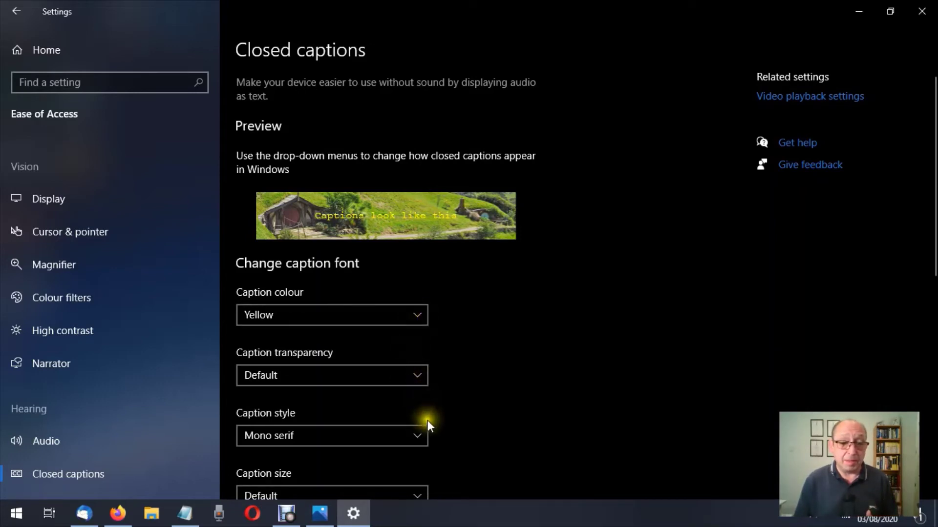
left_click(420, 435)
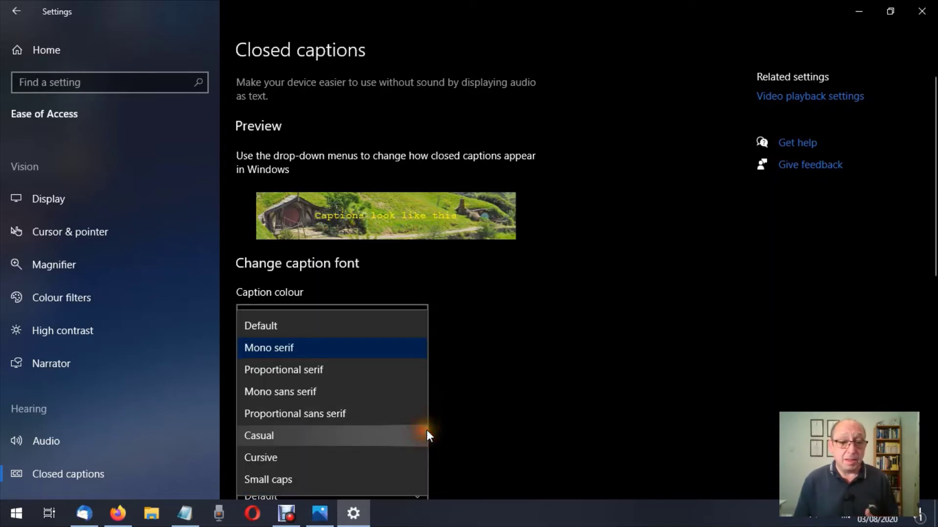
left_click(343, 371)
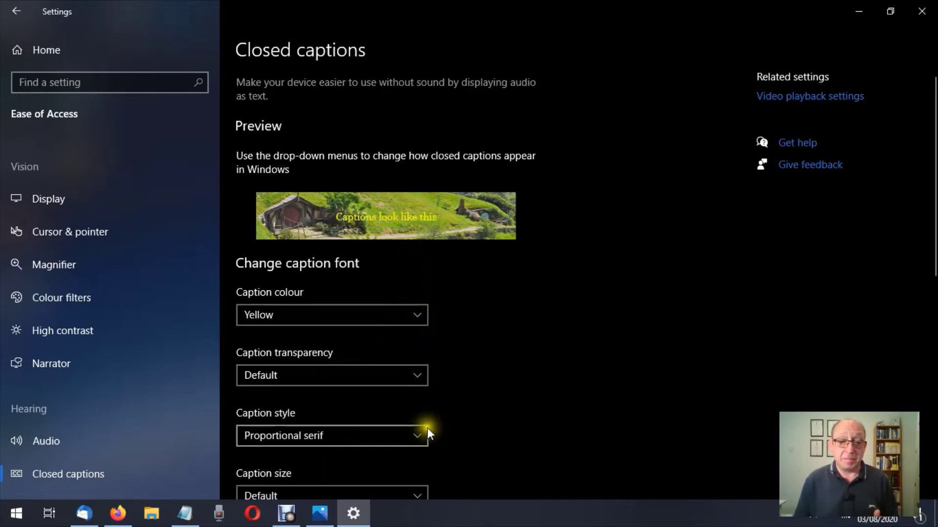
left_click(413, 435)
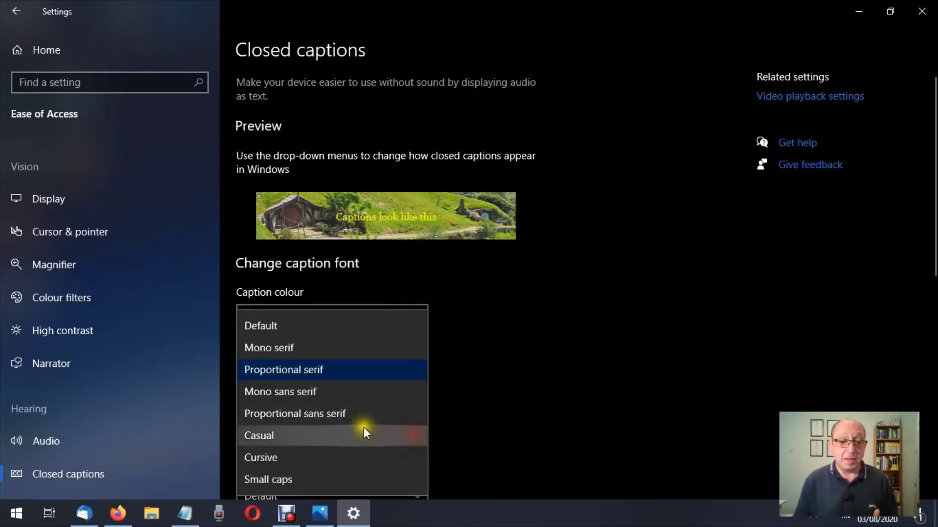
left_click(329, 394)
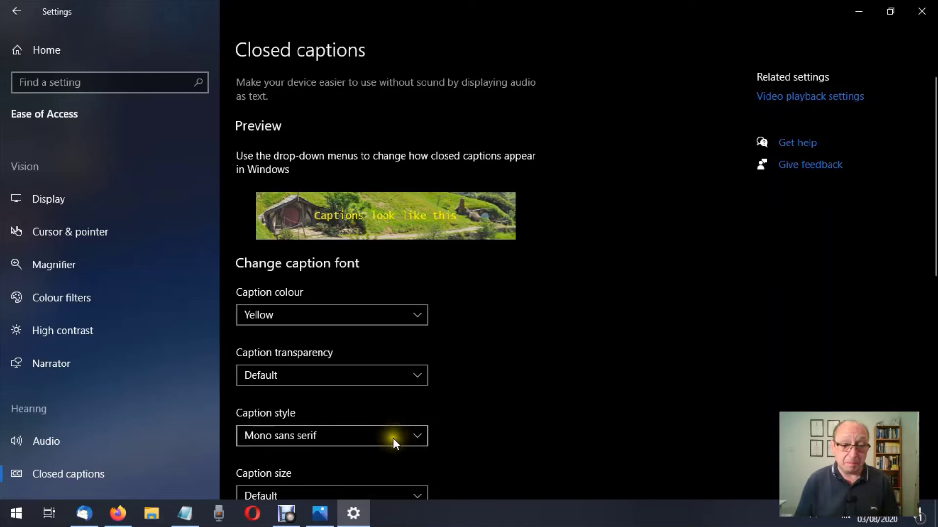
left_click(418, 440)
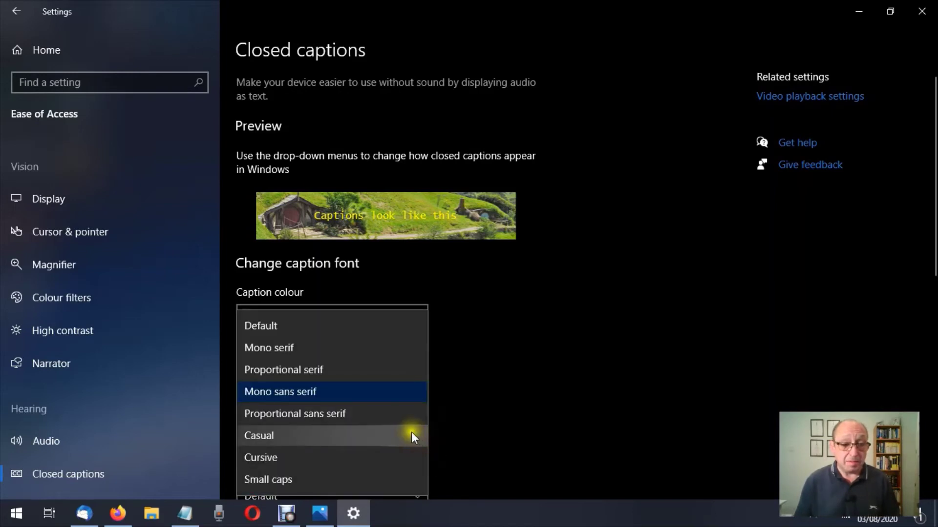
left_click(327, 415)
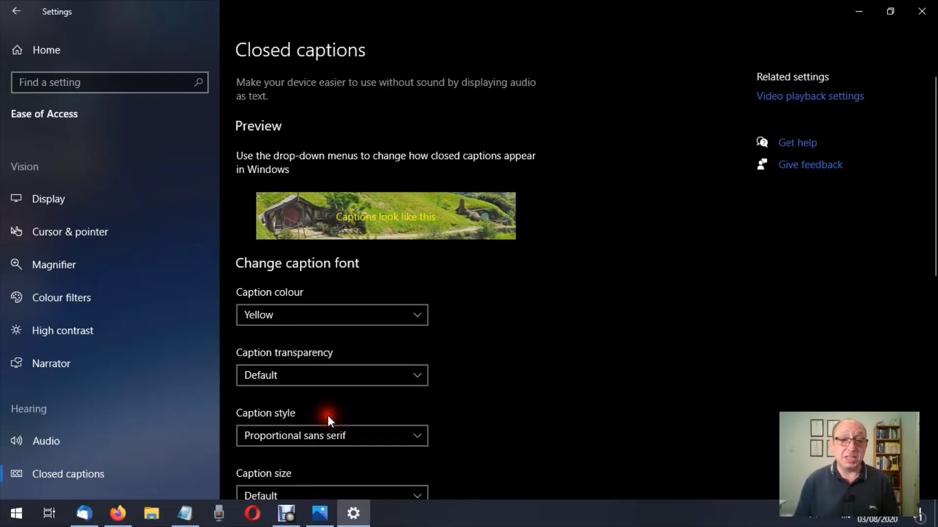
left_click(417, 436)
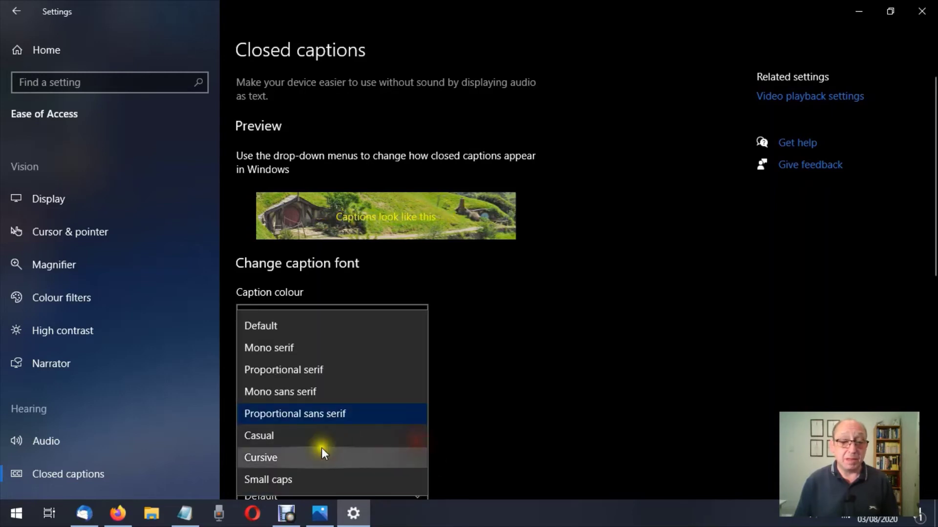
left_click(283, 436)
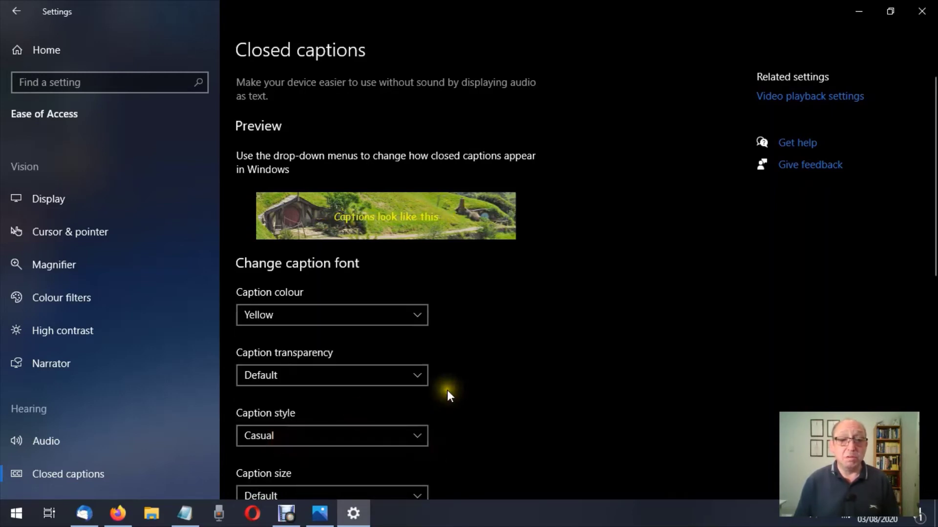
Try the Cursive and Small caps caption styles, then return the style to Default.
left_click(418, 434)
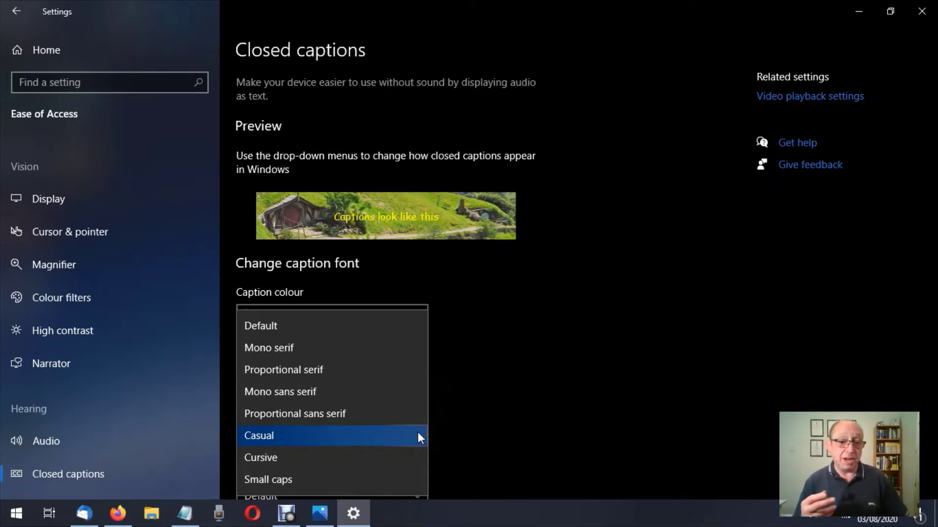
left_click(368, 453)
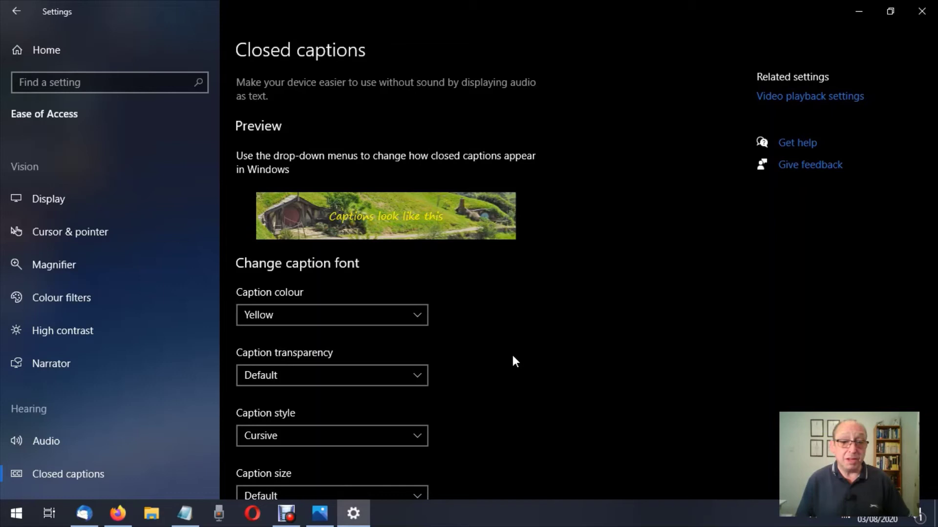
left_click(415, 432)
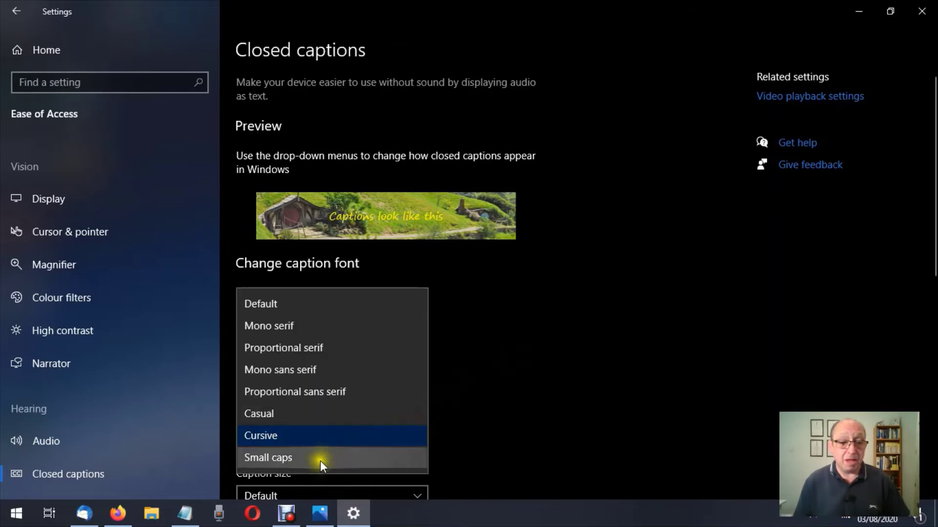
left_click(303, 458)
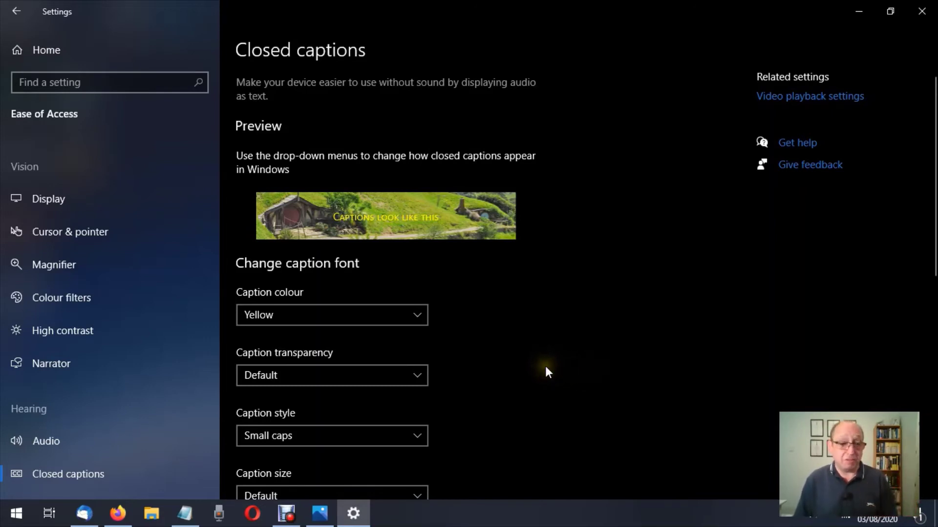
left_click(412, 441)
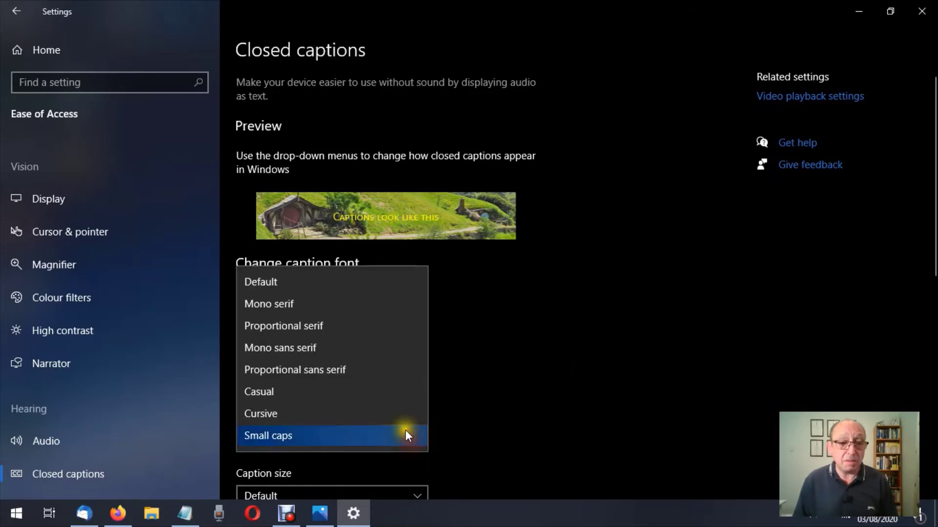
left_click(361, 275)
Preview the captions at 50% and then 100% size.
scroll(663, 363, "down", 3)
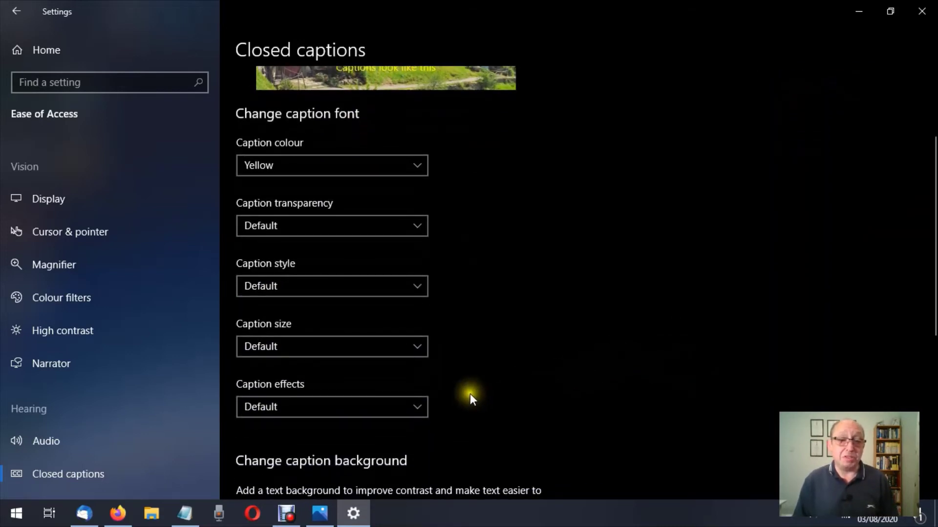
scroll(439, 348, "up", 2)
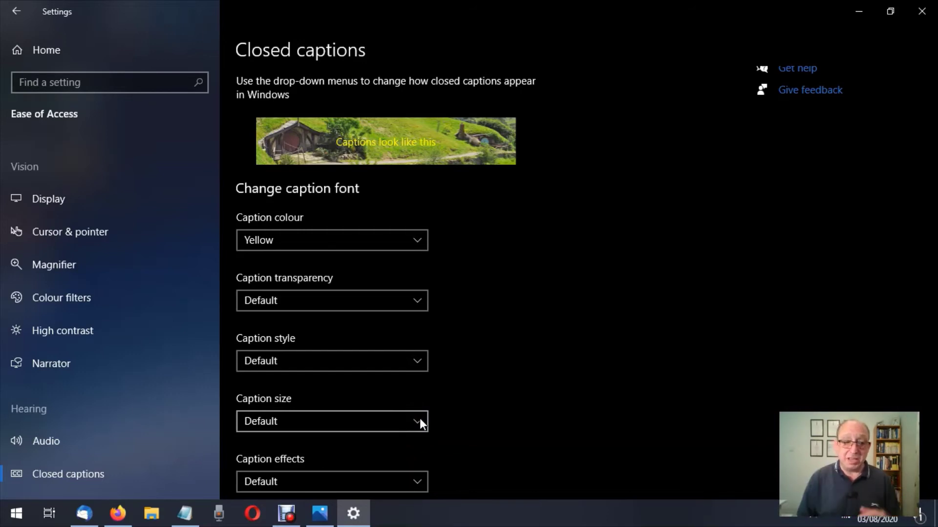
left_click(417, 419)
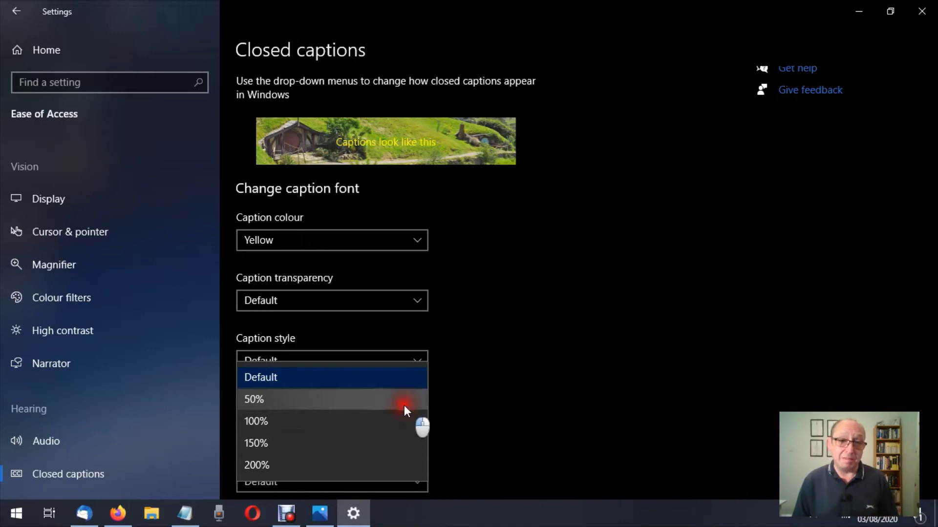
left_click(404, 405)
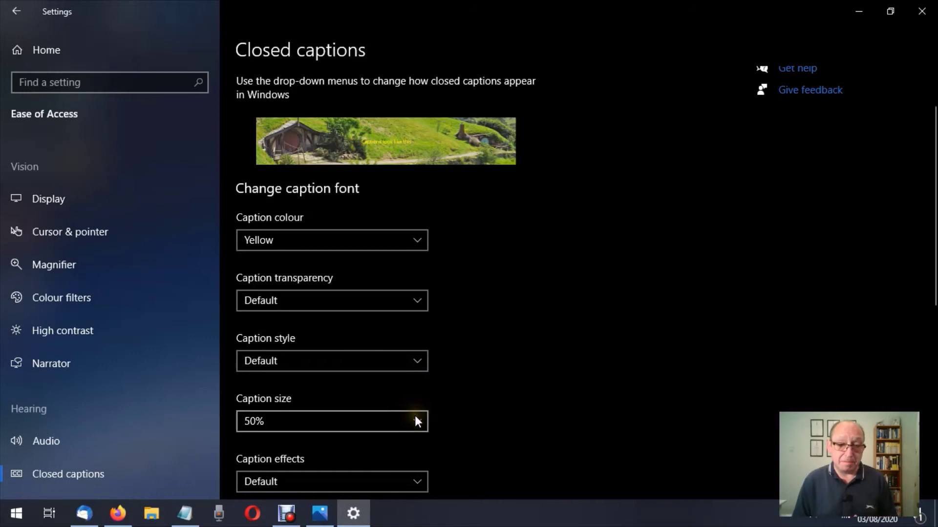
left_click(416, 421)
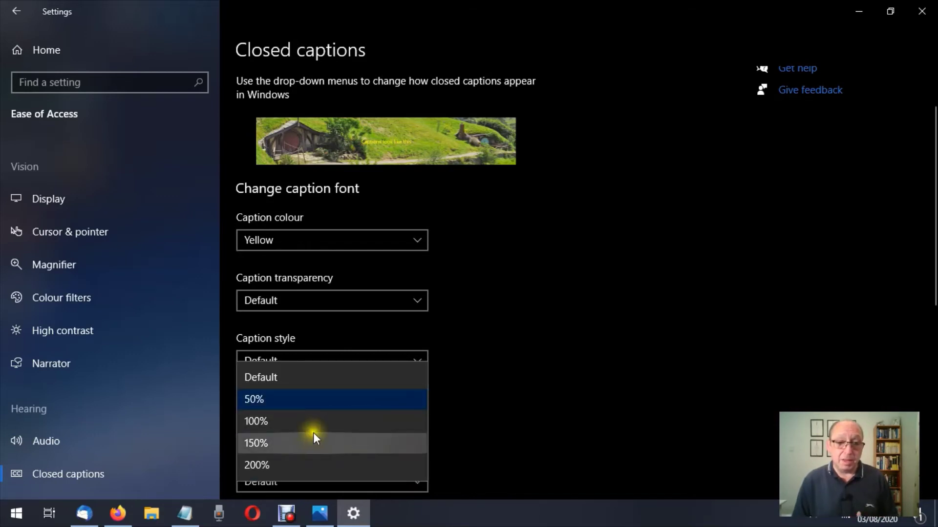
left_click(310, 418)
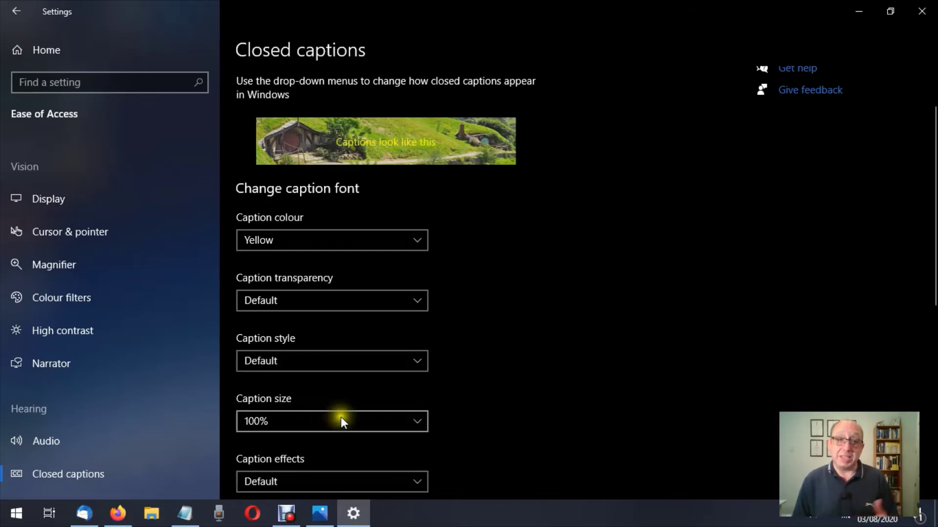
Preview 150% and 200% caption sizes, then set caption size back to Default.
left_click(393, 421)
left_click(283, 442)
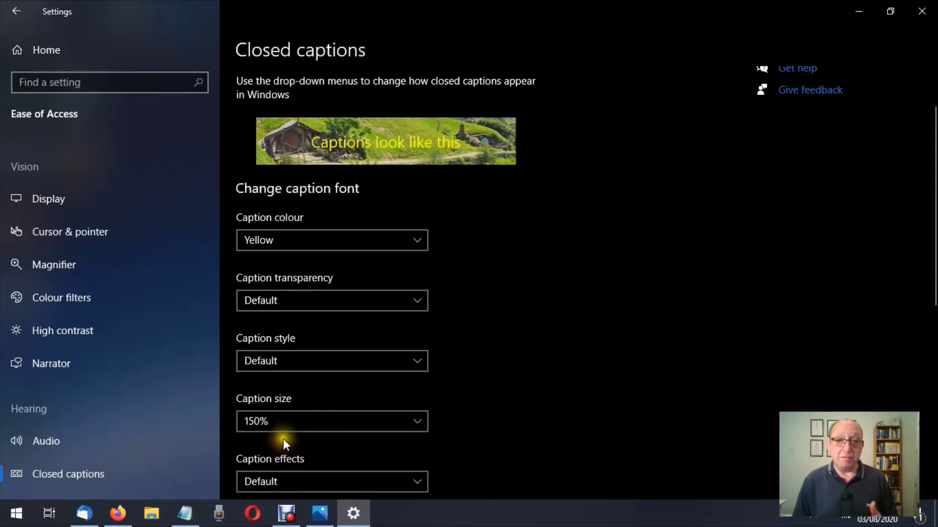
left_click(414, 425)
left_click(312, 446)
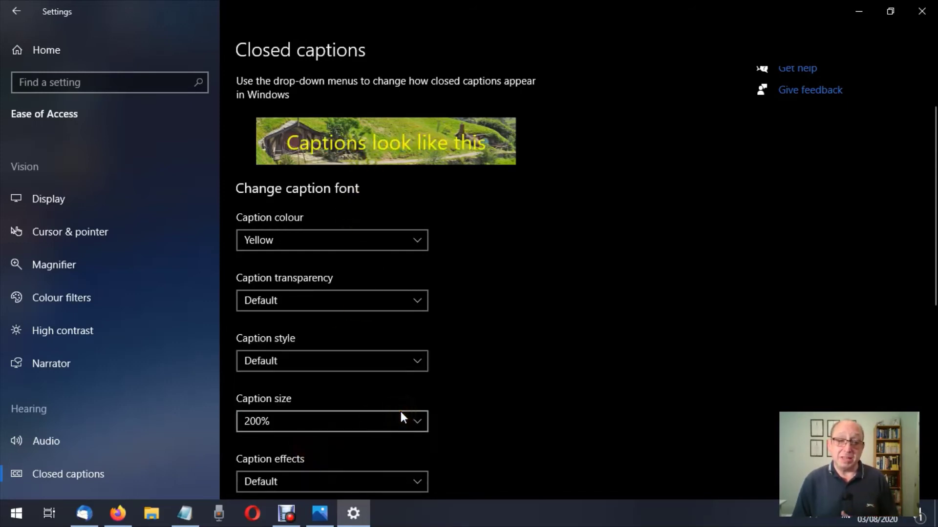
left_click(410, 423)
left_click(411, 423)
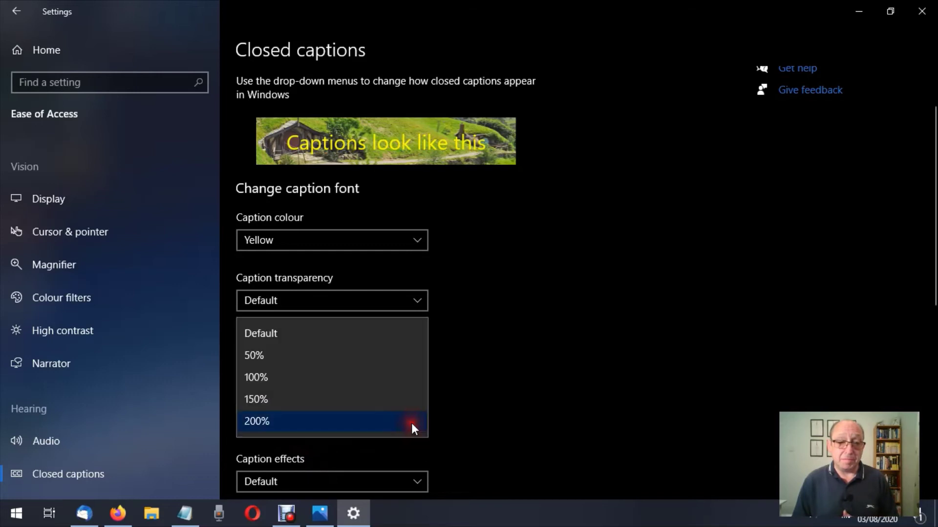
left_click(319, 338)
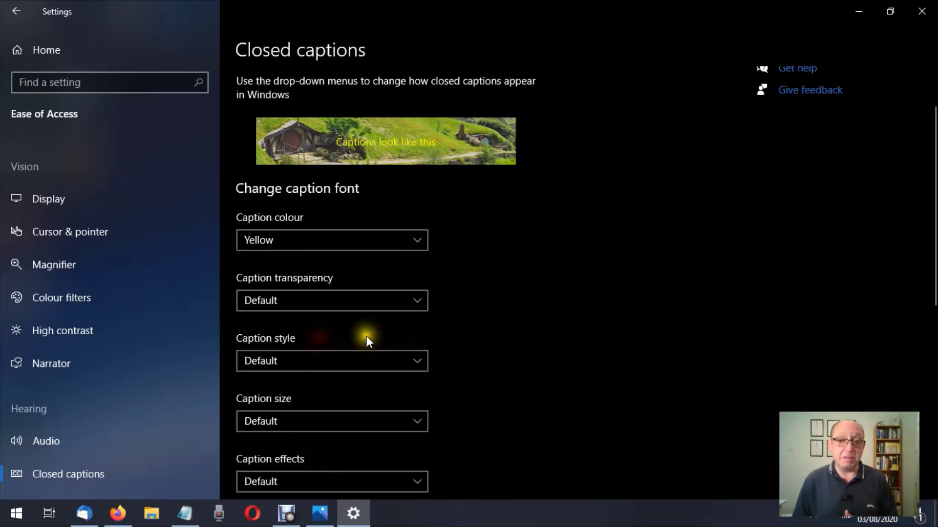
Cycle caption effects through Raised, Depressed, Uniform and Drop shadow, then restore Default.
left_click(409, 482)
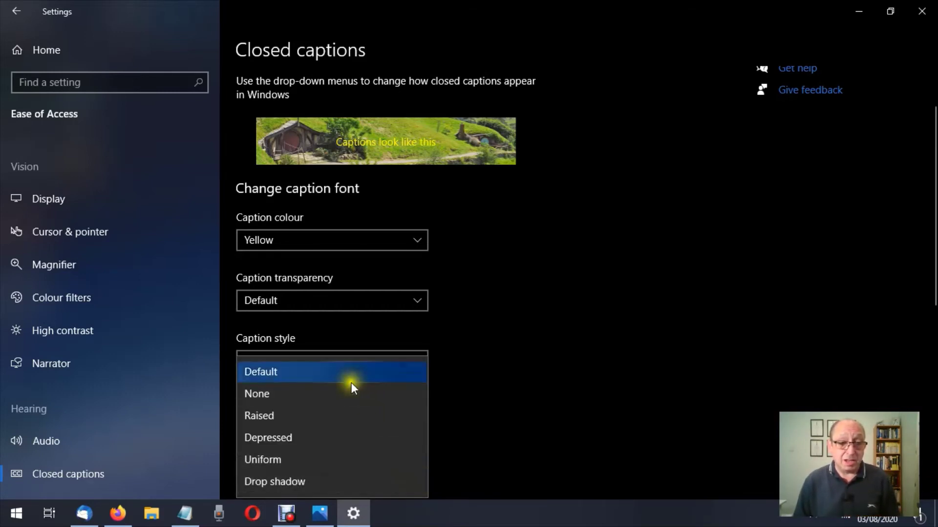
left_click(322, 415)
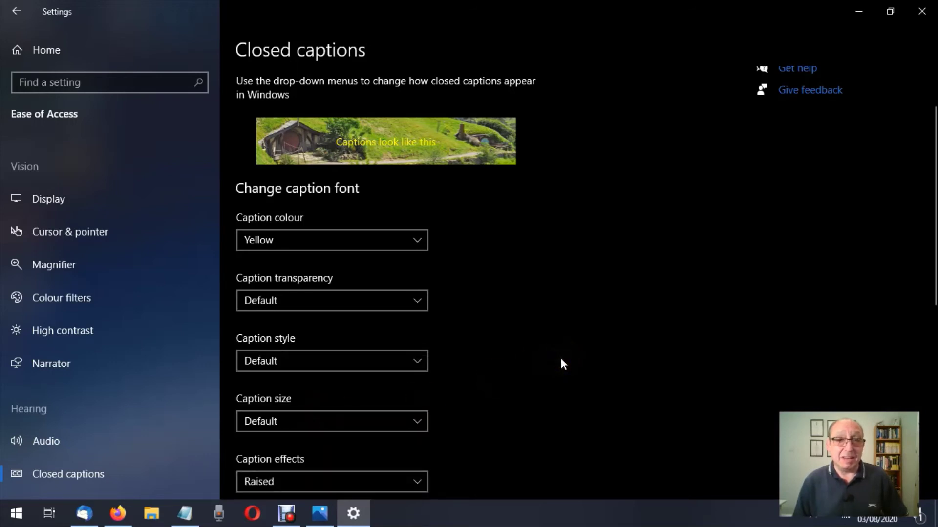
left_click(413, 481)
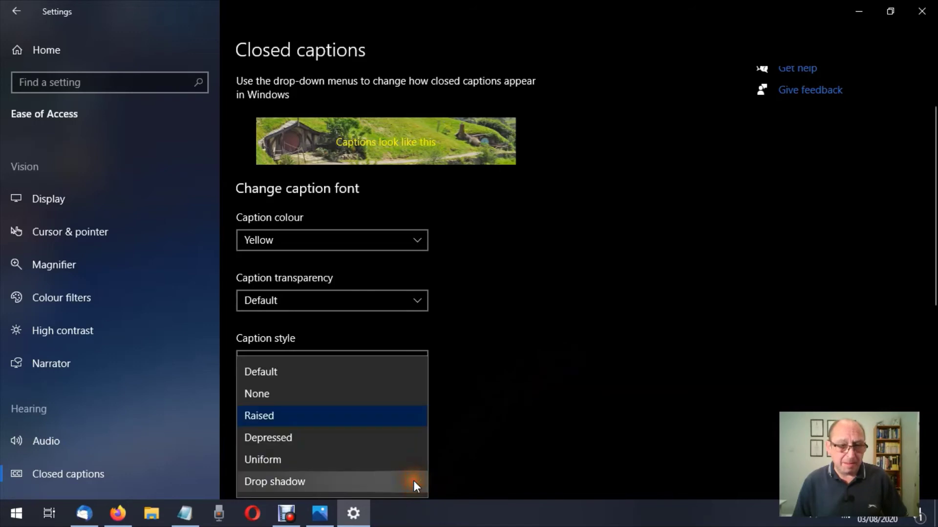
left_click(387, 443)
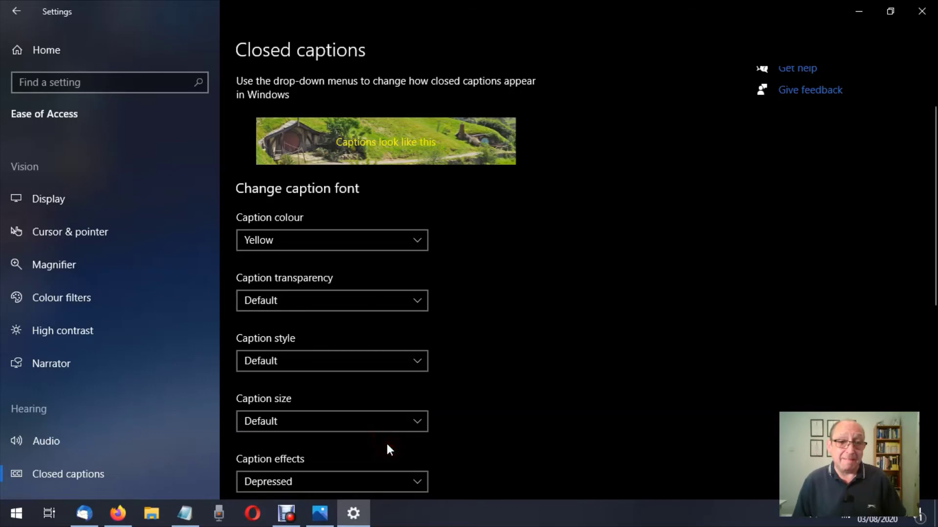
left_click(416, 476)
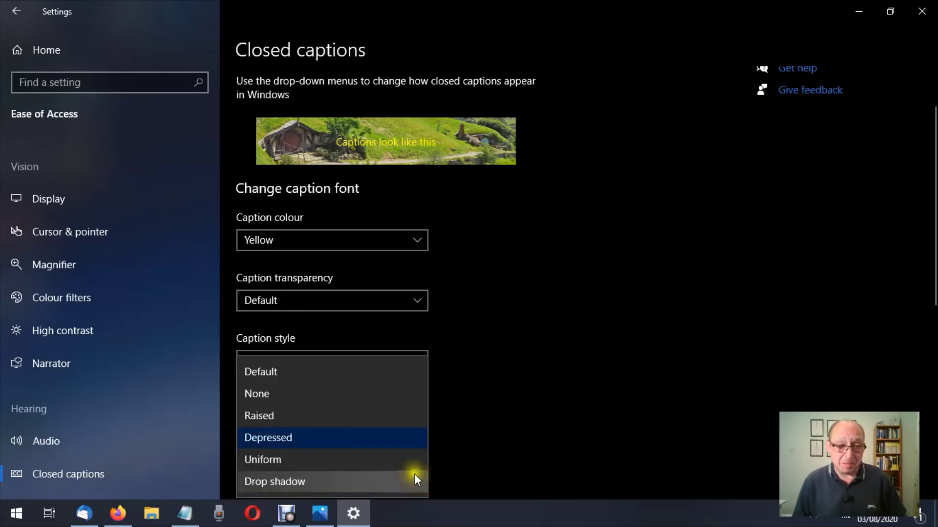
left_click(397, 457)
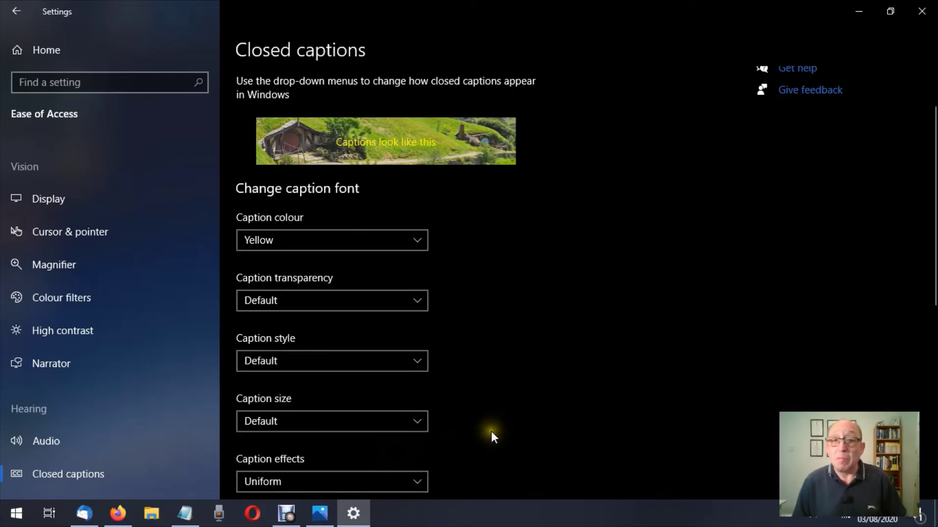
left_click(418, 482)
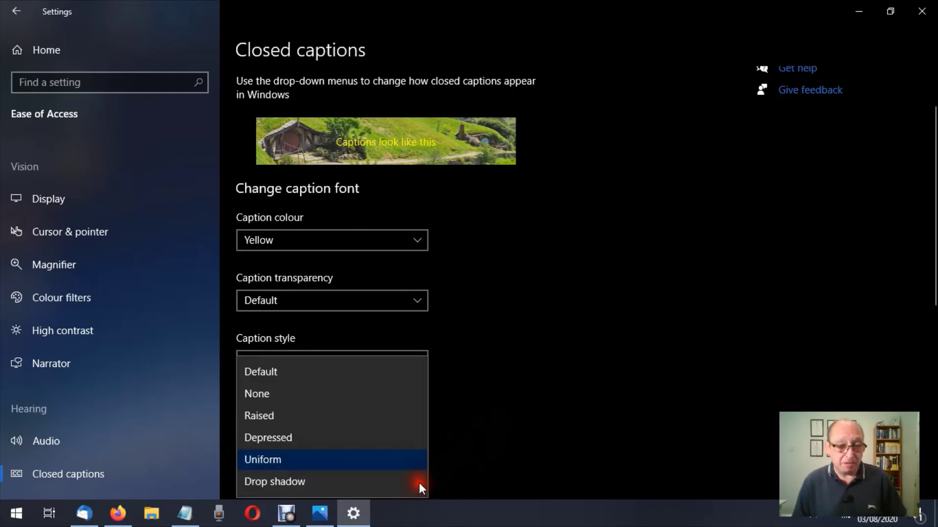
left_click(317, 482)
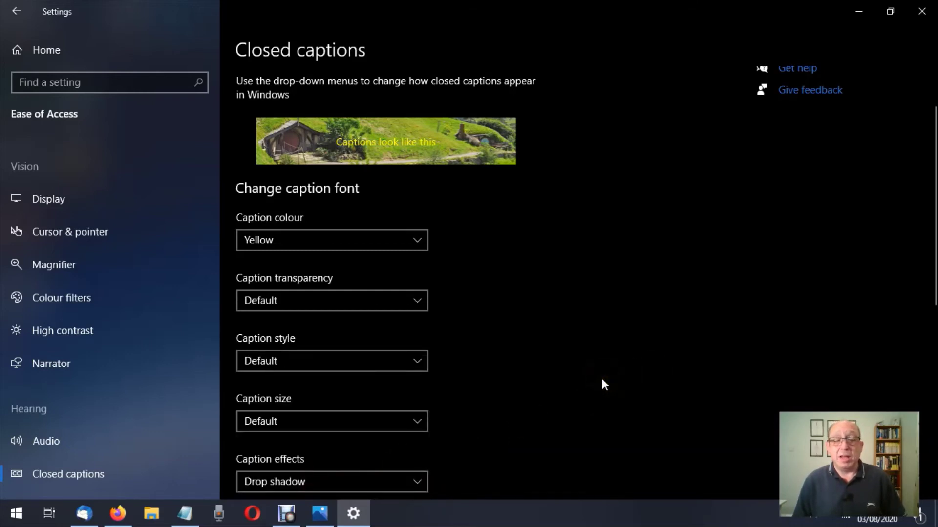
left_click(412, 484)
left_click(310, 372)
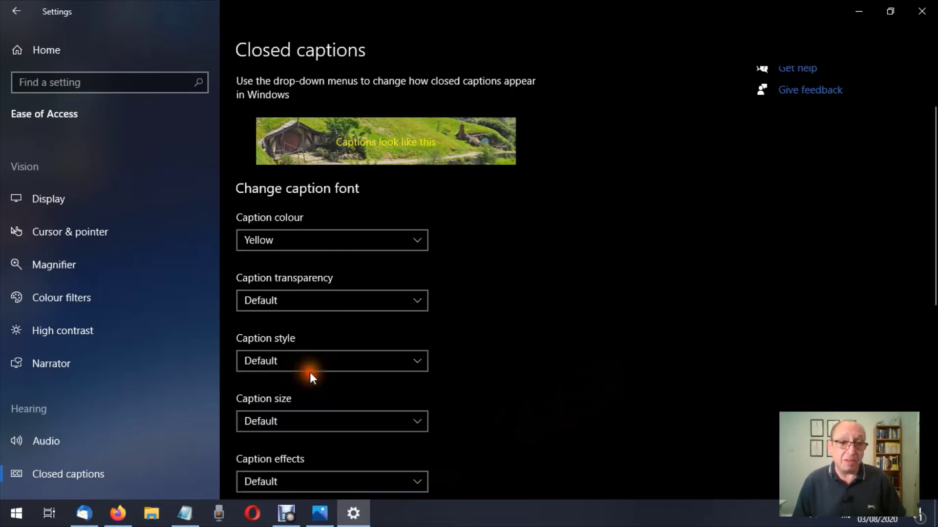
left_click(542, 341)
scroll(539, 341, "down", 3)
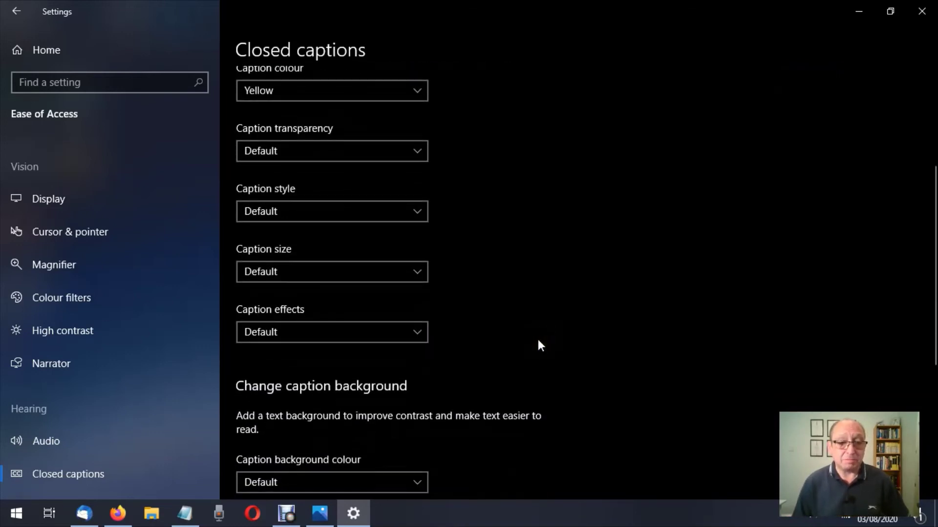
scroll(539, 341, "down", 3)
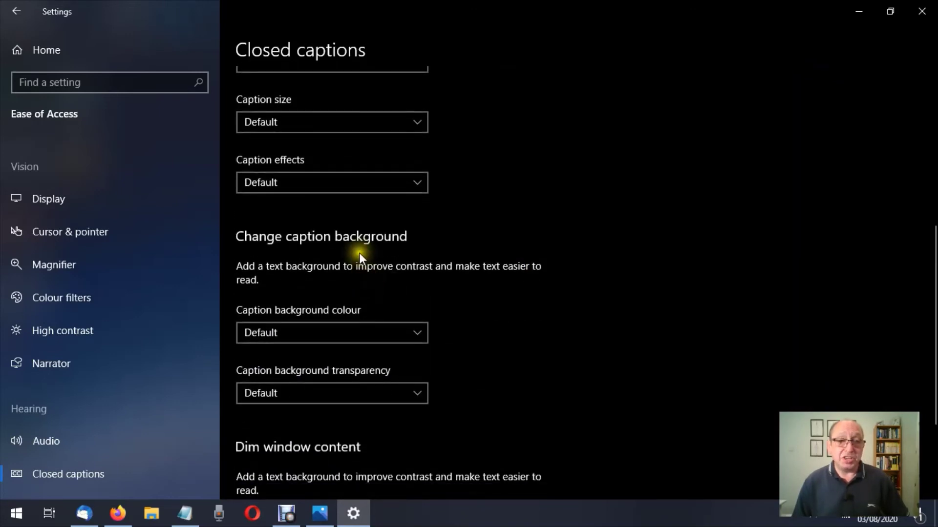
scroll(536, 304, "up", 5)
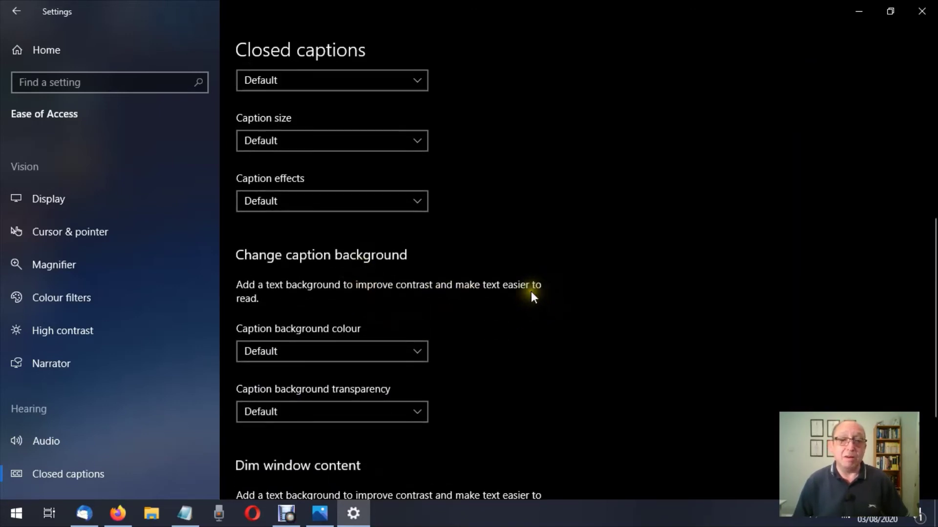
scroll(519, 291, "down", 1)
scroll(519, 291, "up", 4)
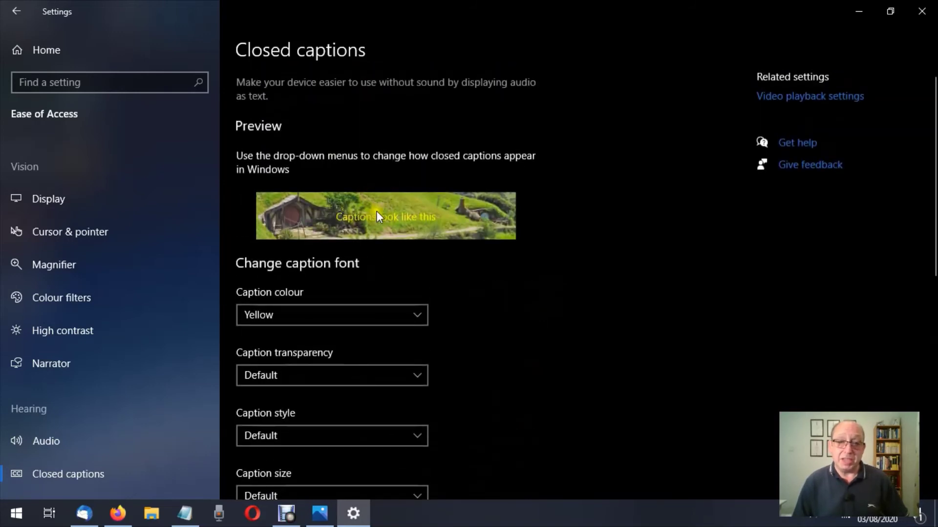
scroll(561, 246, "down", 3)
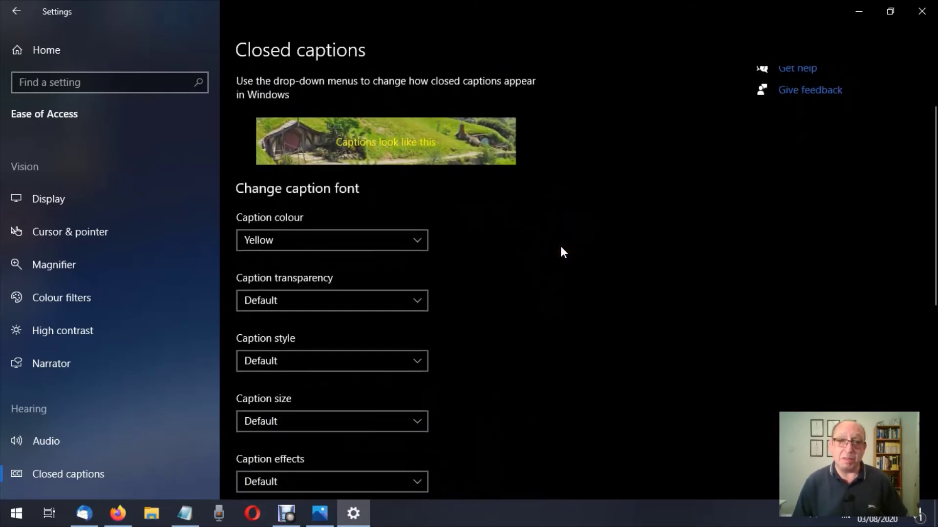
left_click(559, 244)
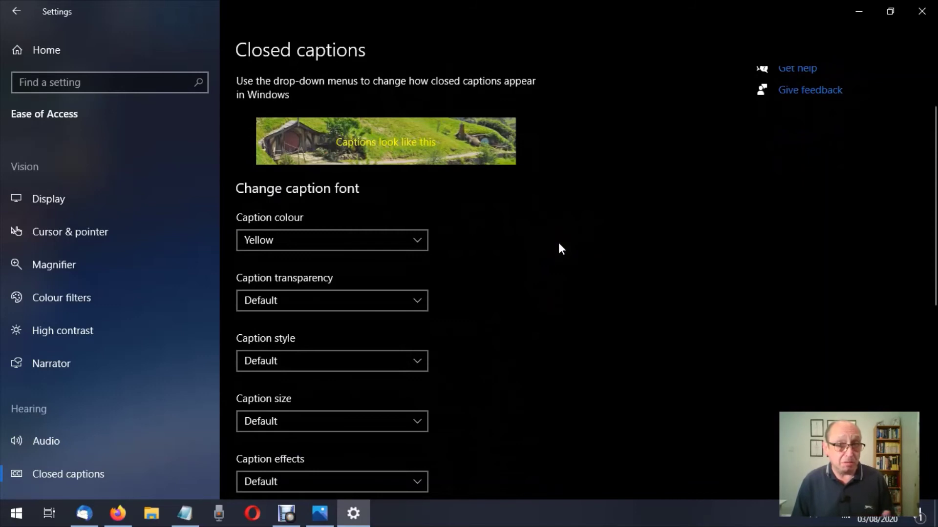
left_click(559, 246)
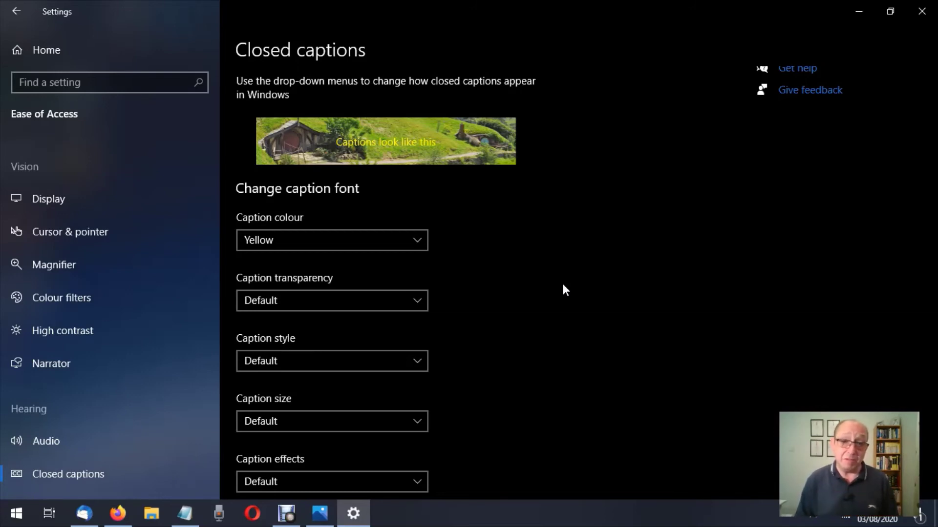
Give the captions a Black background, then switch the background colour to White.
scroll(562, 289, "up", 1)
scroll(561, 289, "down", 5)
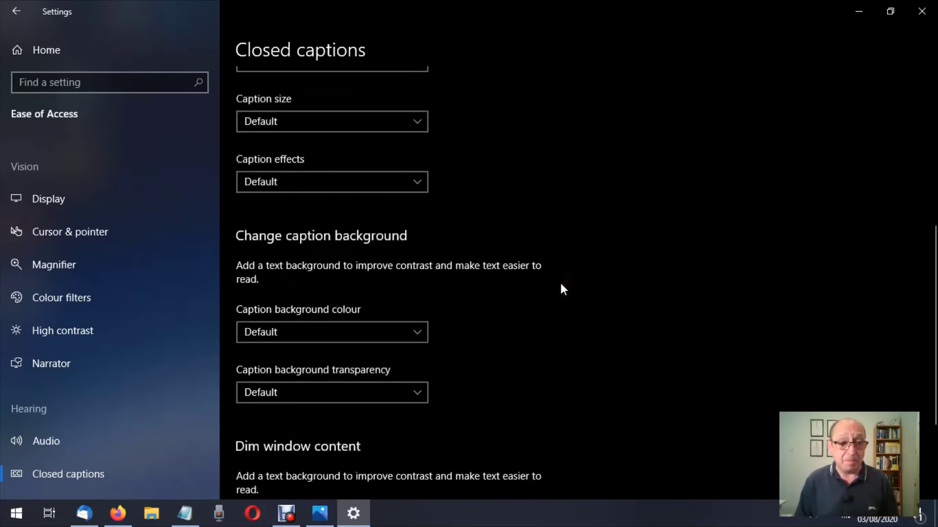
left_click(415, 339)
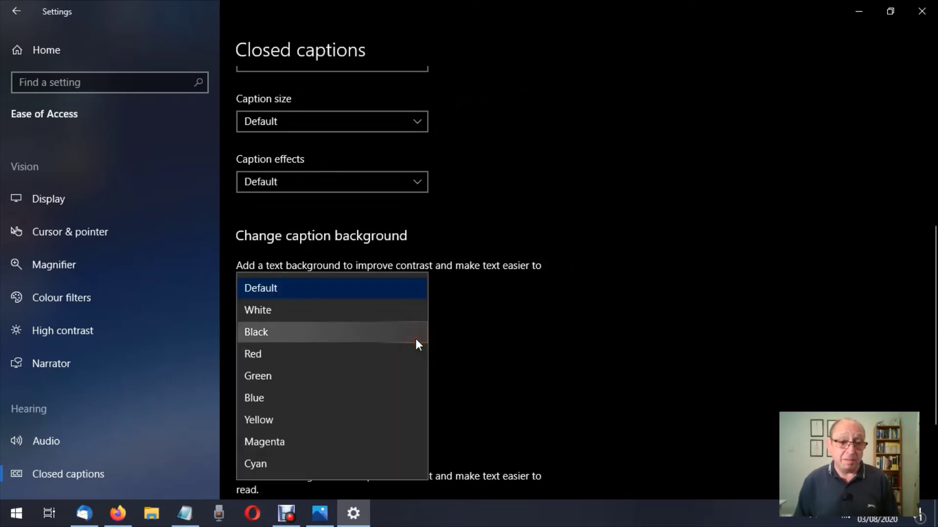
left_click(377, 331)
scroll(488, 329, "up", 8)
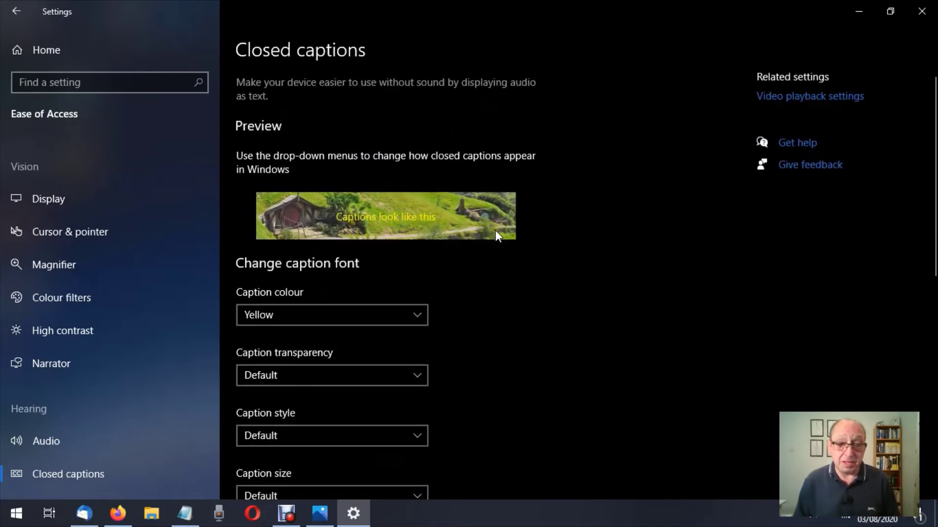
scroll(495, 230, "down", 5)
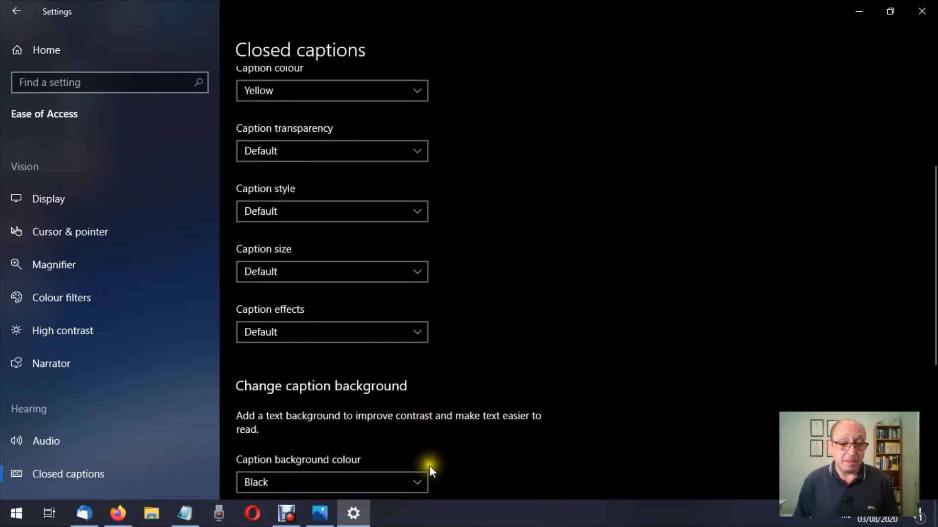
left_click(417, 477)
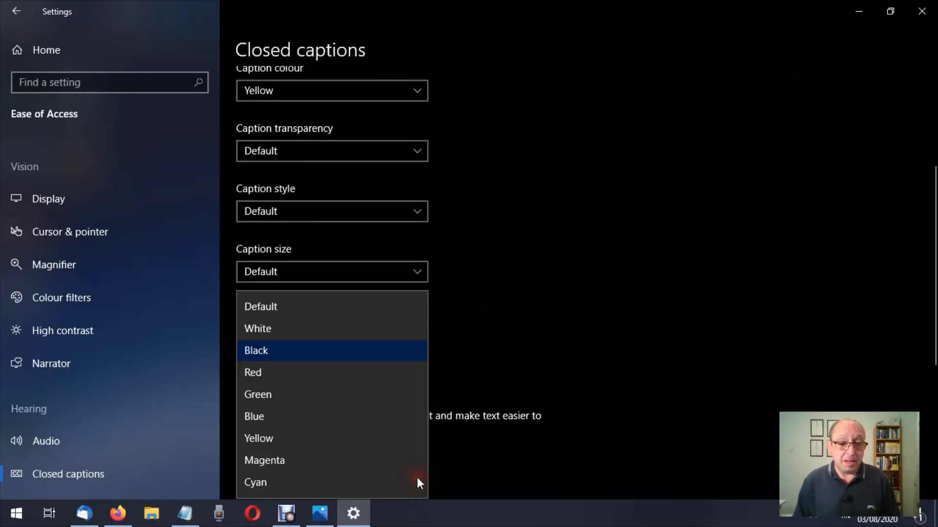
left_click(309, 331)
scroll(508, 348, "up", 5)
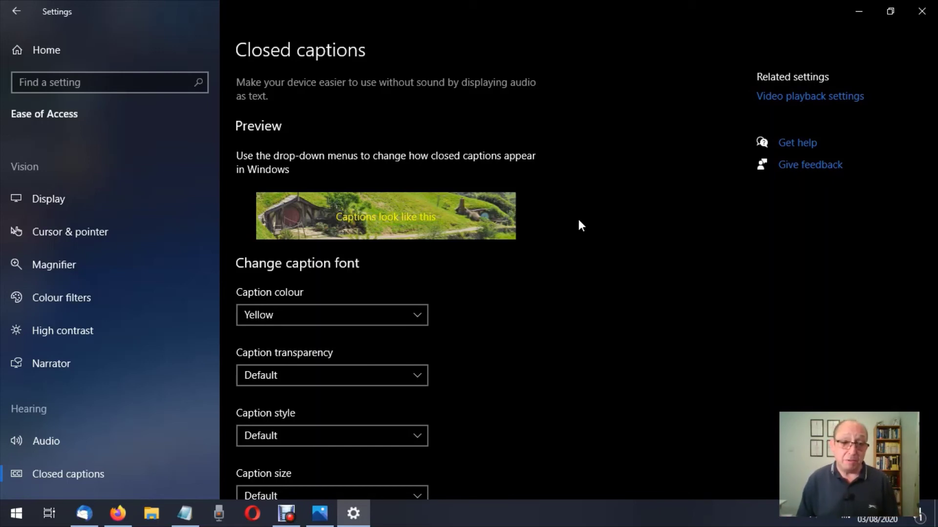
Change the caption background colour from White back to Default.
scroll(576, 222, "down", 3)
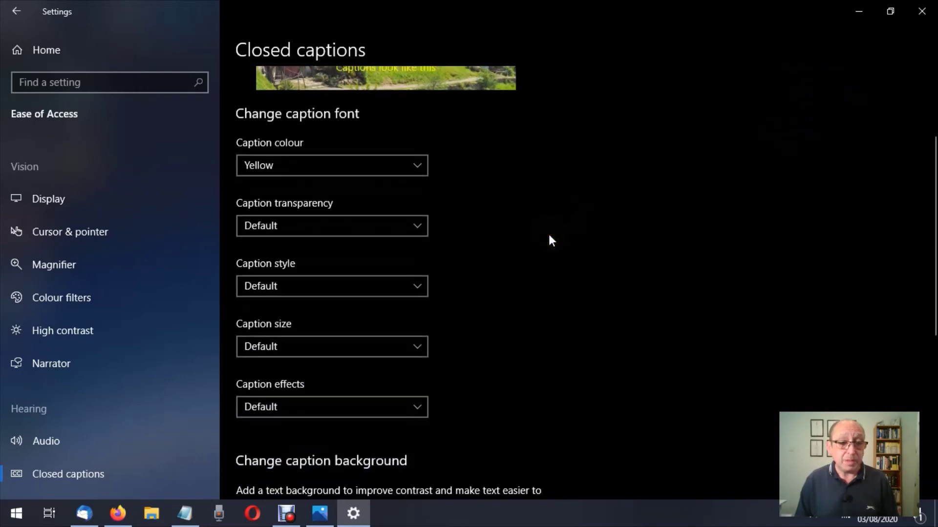
scroll(549, 237, "down", 4)
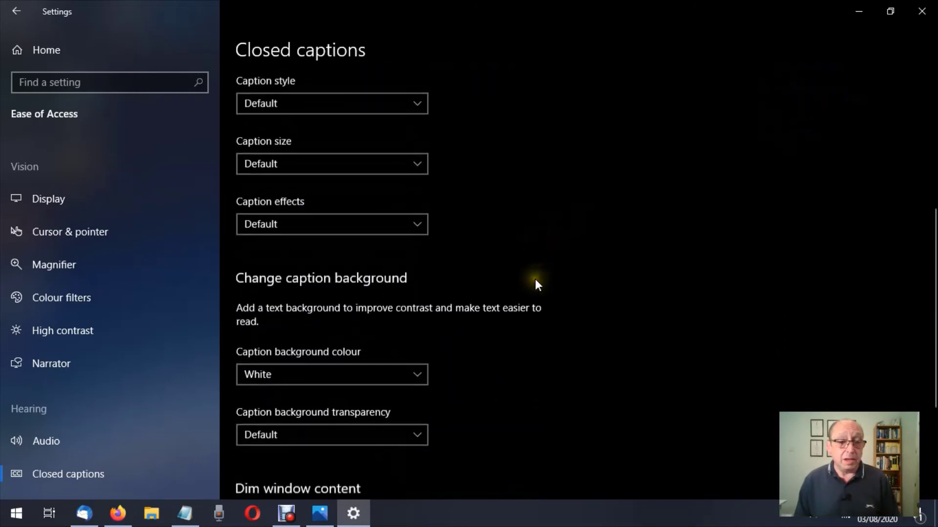
scroll(535, 279, "down", 1)
left_click(423, 333)
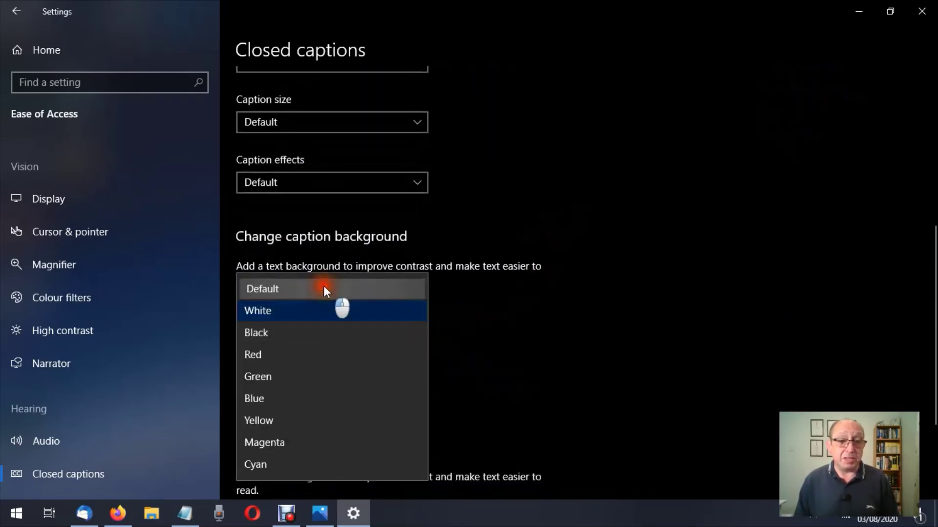
left_click(323, 288)
scroll(597, 315, "up", 3)
scroll(597, 314, "down", 6)
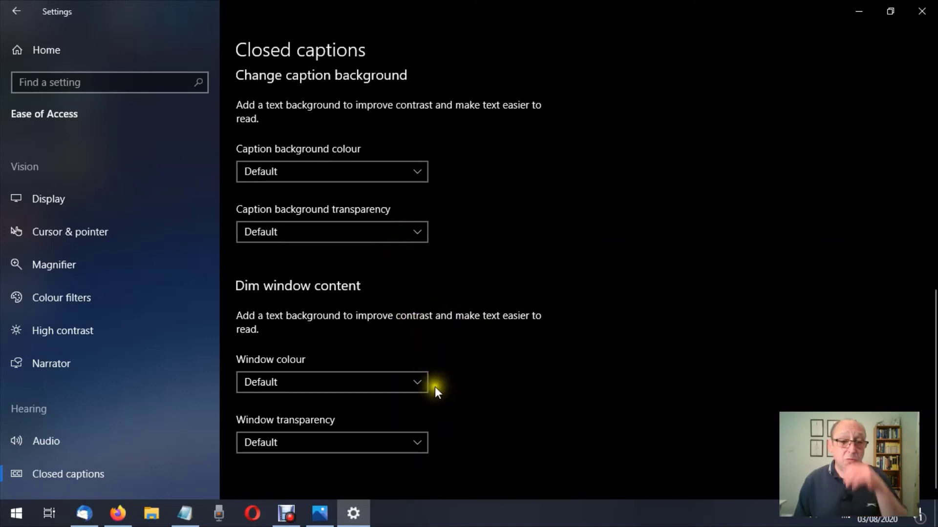
scroll(435, 386, "up", 3)
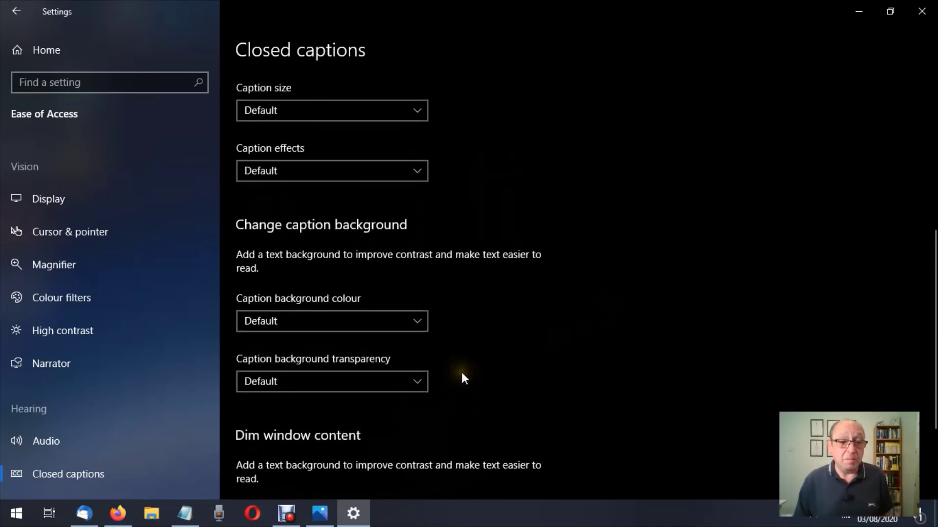
scroll(461, 376, "down", 3)
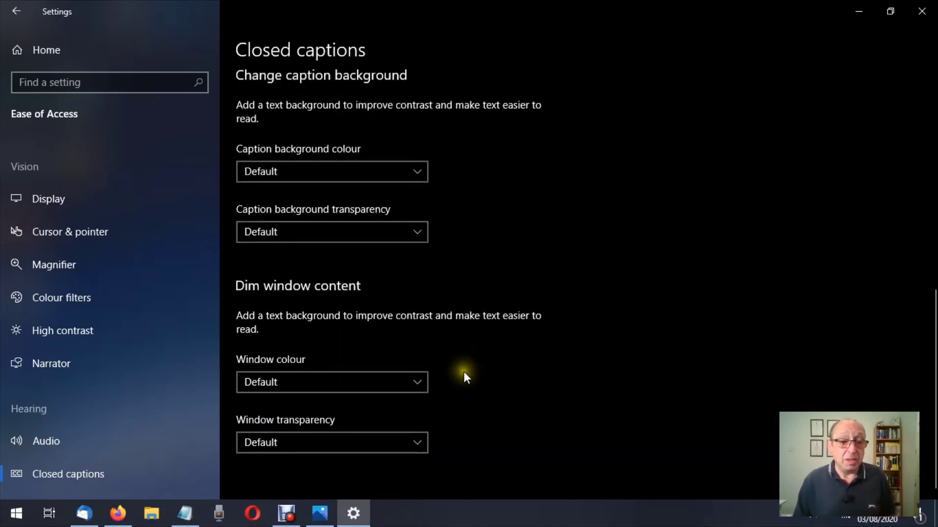
left_click(420, 386)
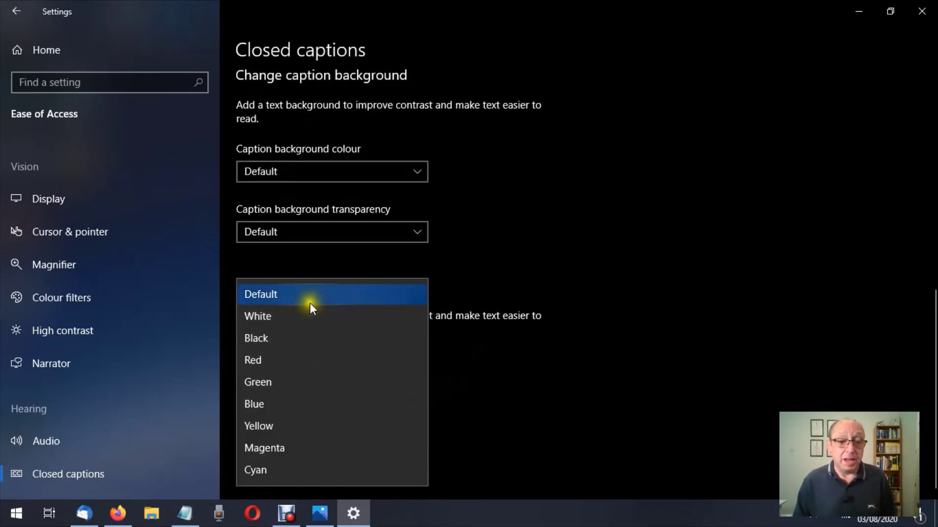
left_click(560, 330)
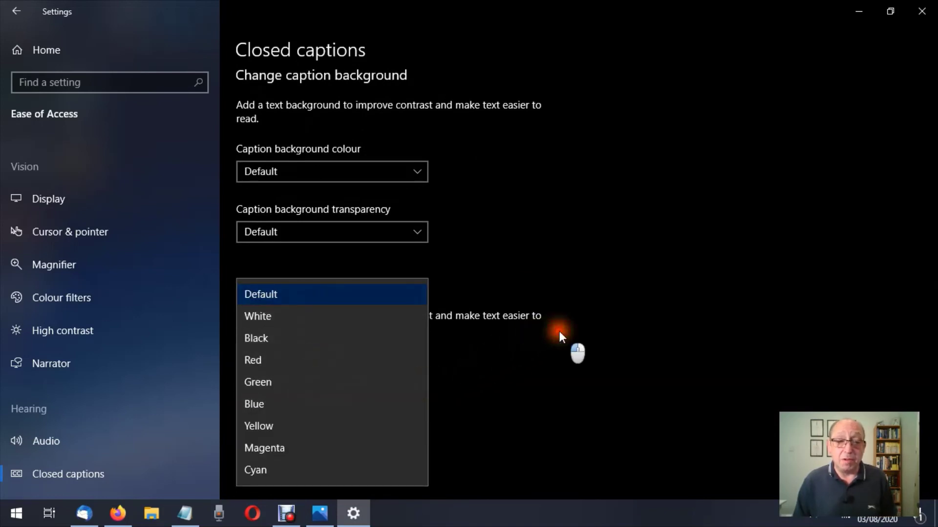
scroll(584, 315, "up", 2)
scroll(582, 324, "up", 1)
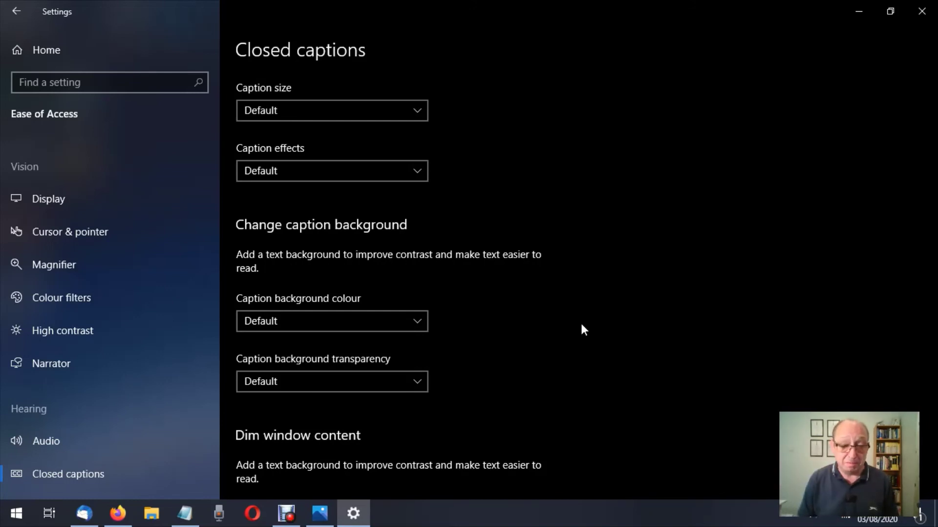
scroll(395, 430, "down", 3)
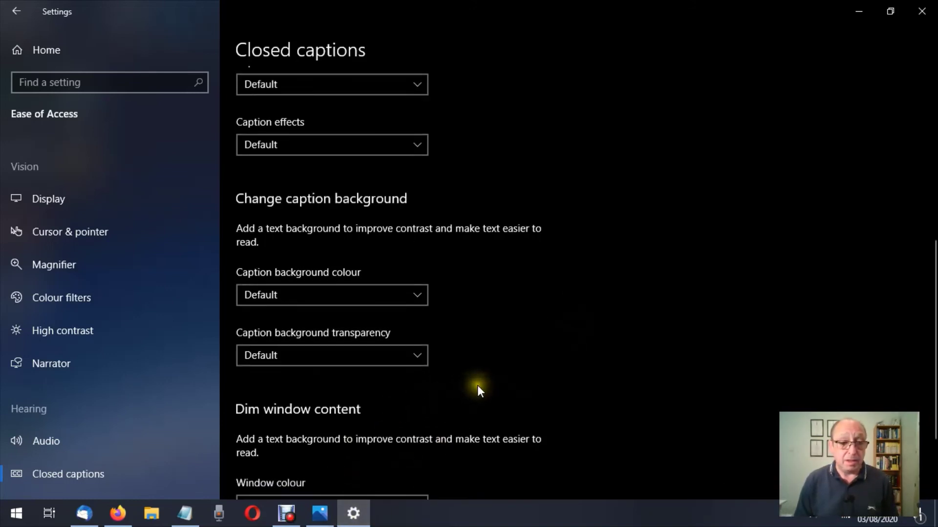
scroll(536, 363, "down", 1)
left_click(539, 362)
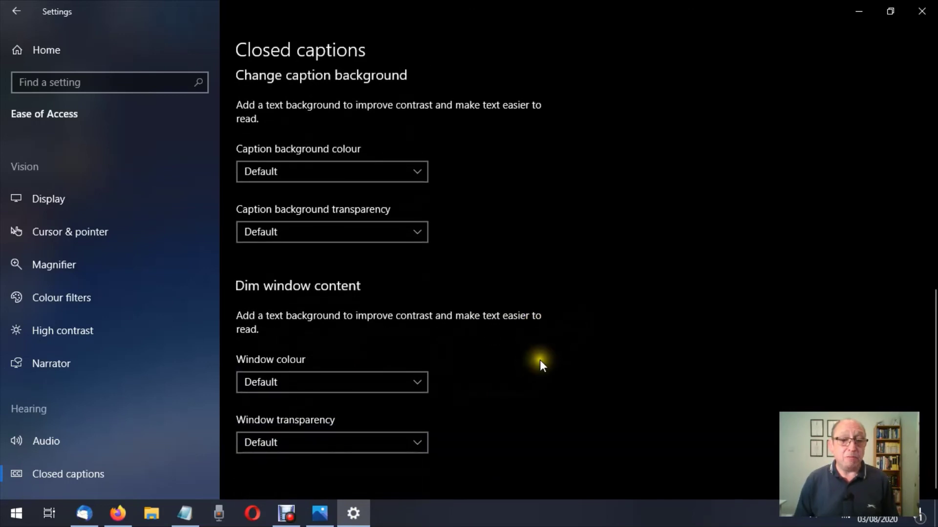
left_click(542, 365)
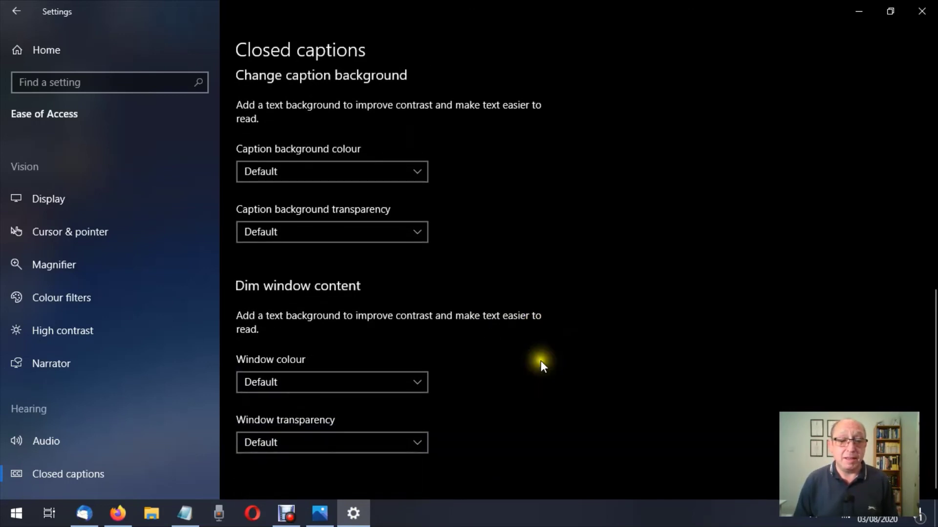
left_click(425, 442)
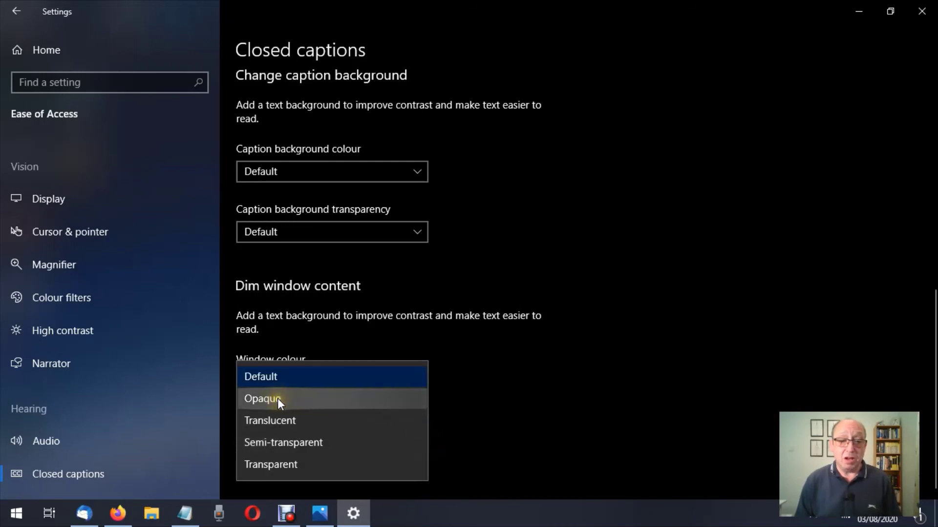
left_click(509, 400)
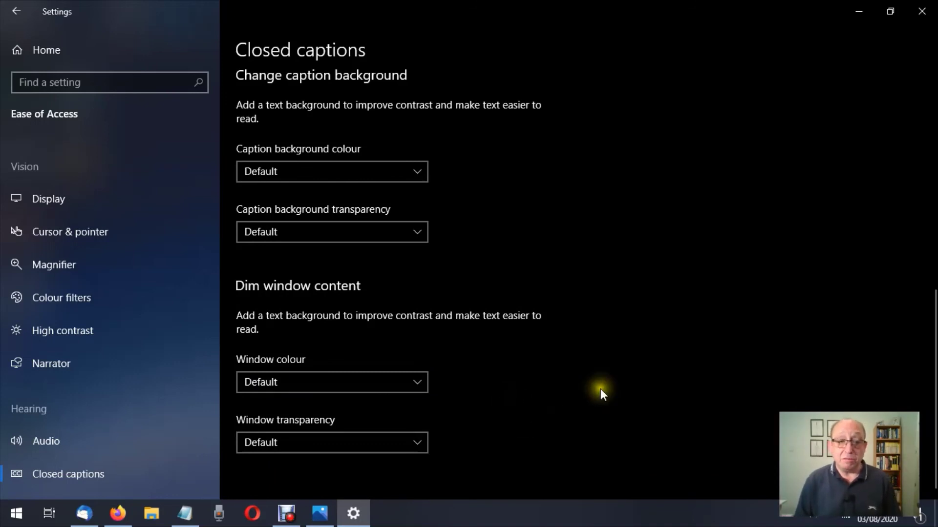
scroll(567, 390, "up", 5)
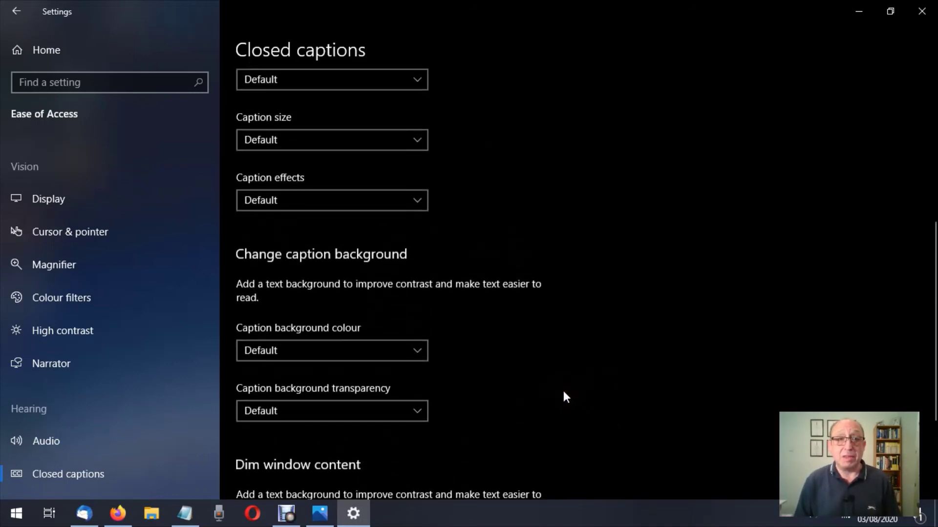
scroll(563, 392, "up", 5)
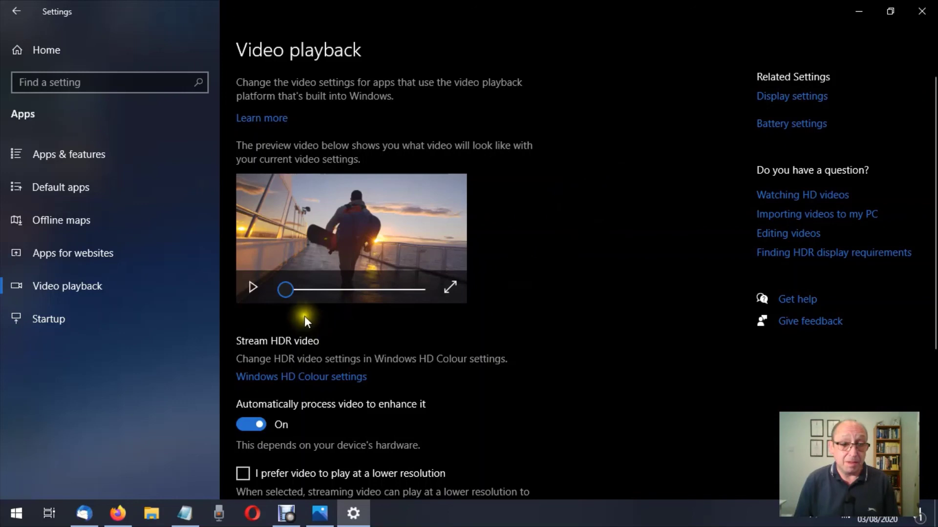
Play the Video playback sample preview and look over the battery options.
left_click(254, 287)
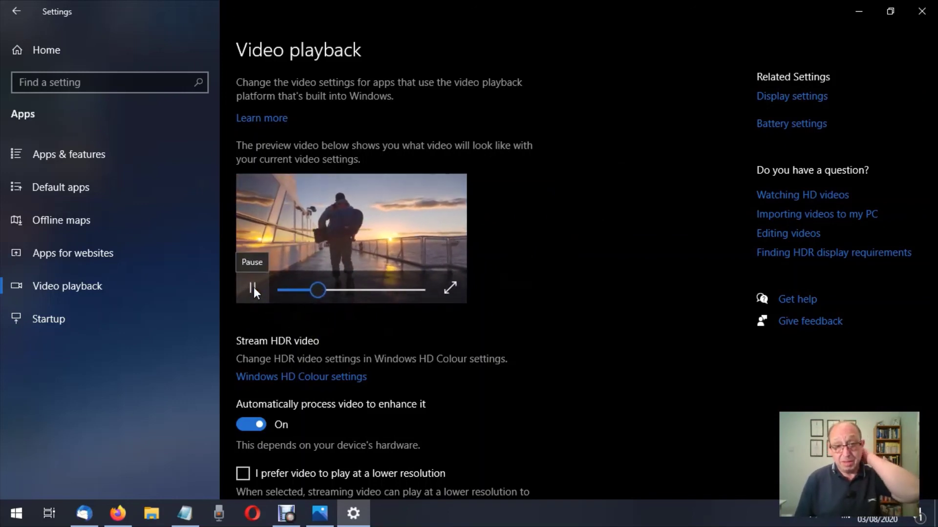
scroll(512, 283, "down", 2)
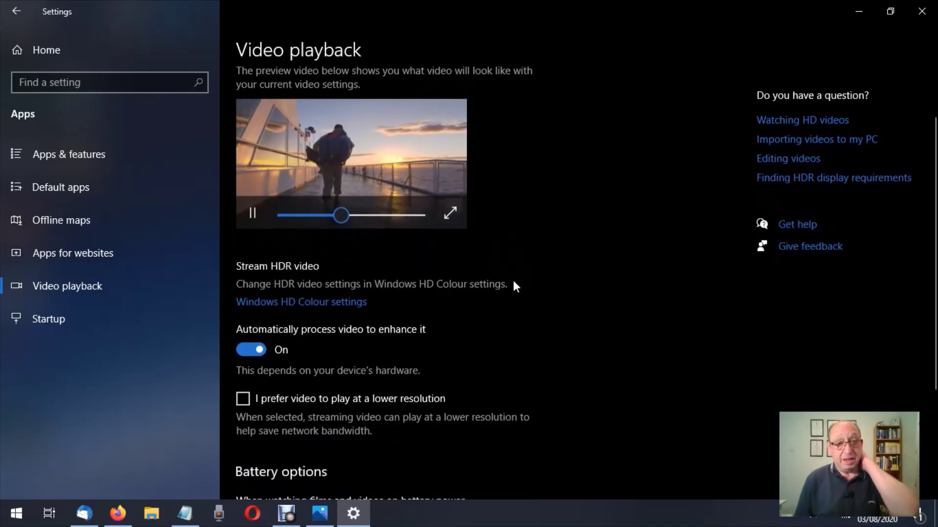
scroll(508, 283, "down", 4)
scroll(447, 254, "up", 5)
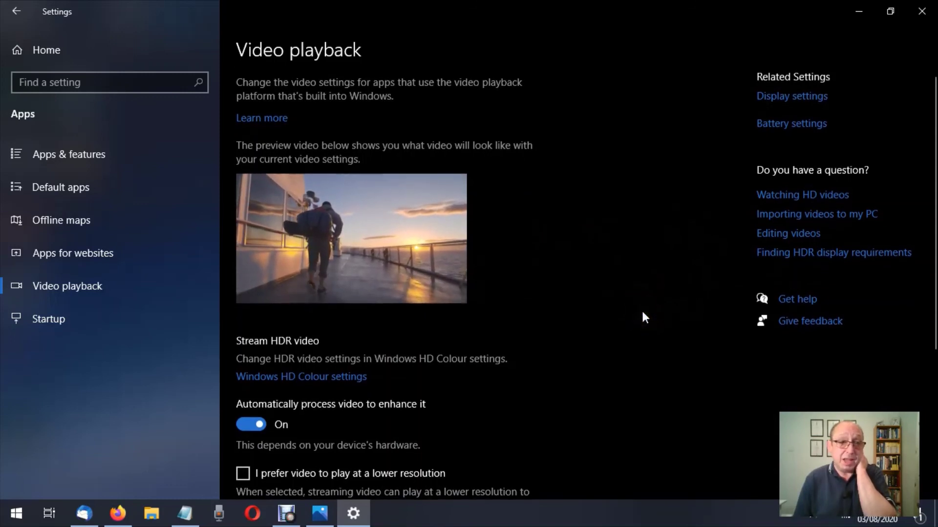
scroll(637, 305, "down", 2)
scroll(635, 299, "up", 2)
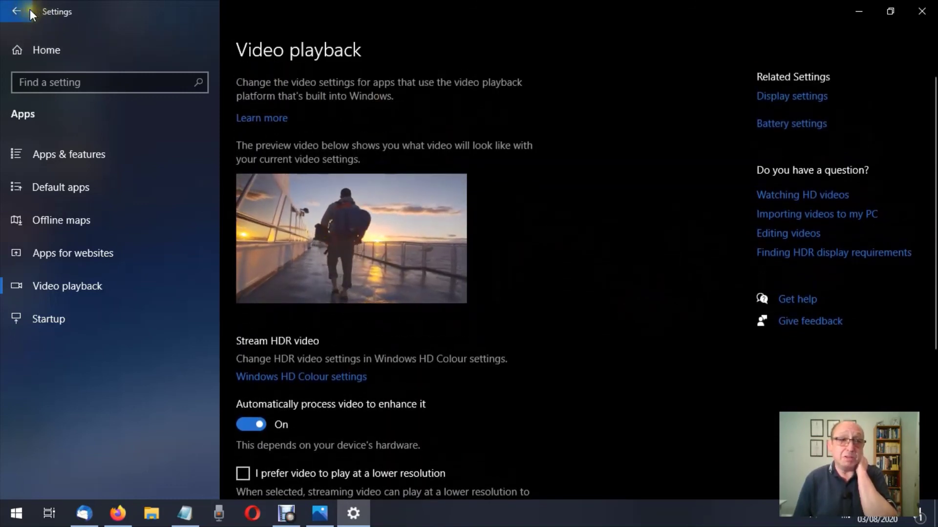
scroll(523, 221, "down", 4)
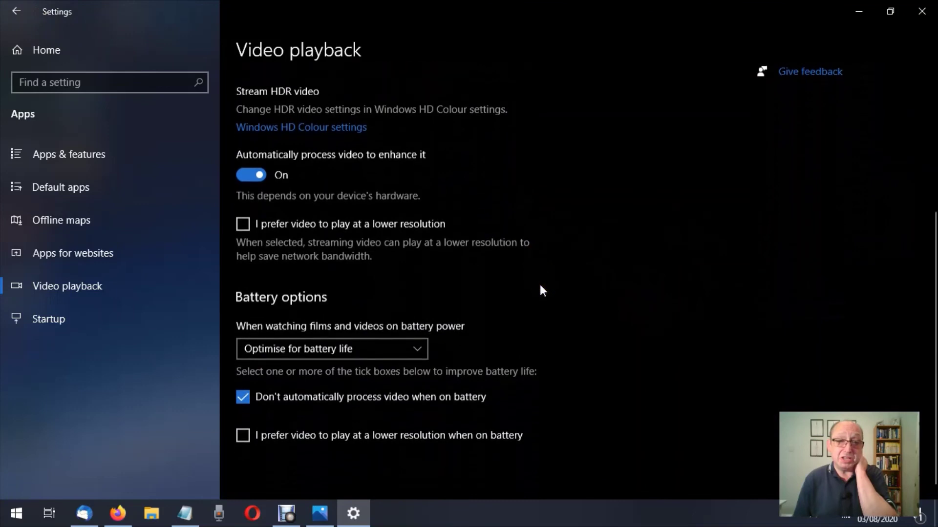
scroll(541, 287, "up", 4)
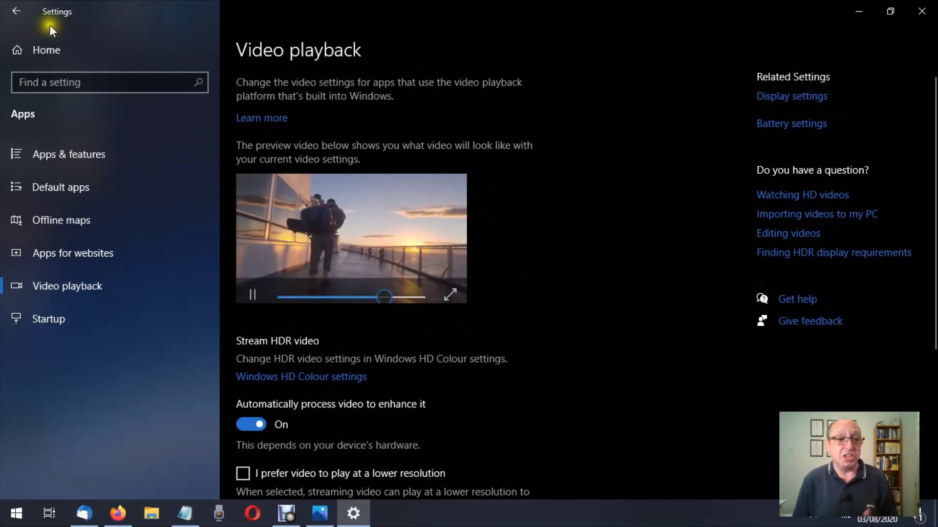
Return from Video playback to the Closed captions page via the back arrow.
left_click(14, 15)
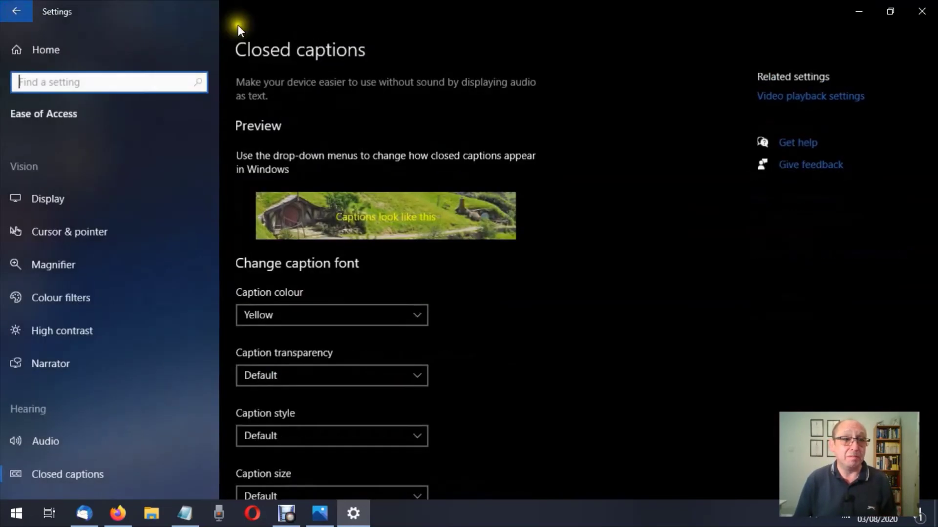